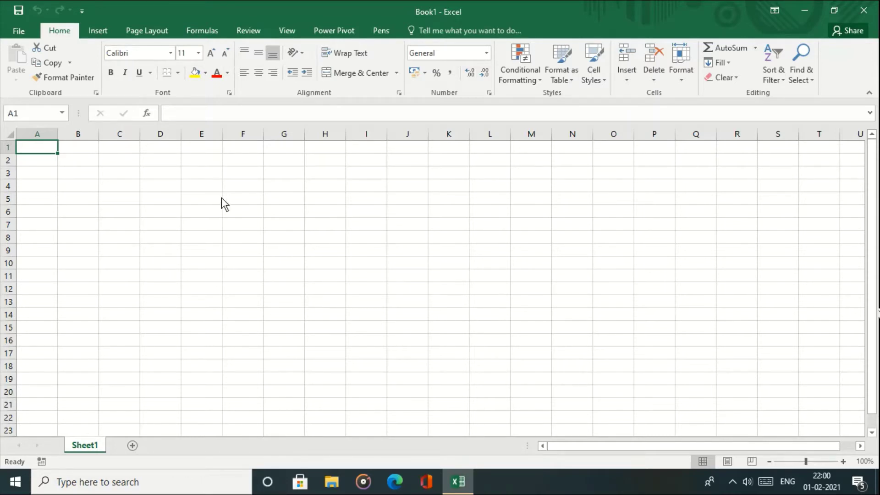
Enter the title PRODUCT TABLE in cell F4
left_click(245, 186)
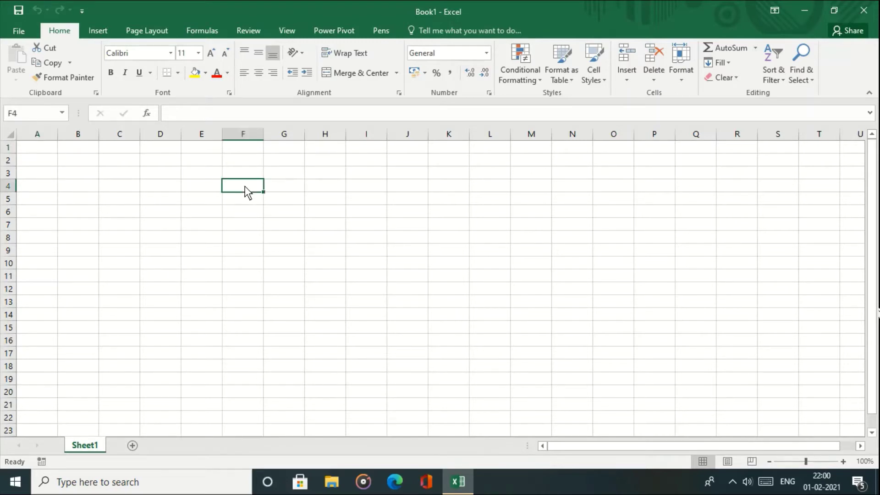
type("PRODUCT TABLE")
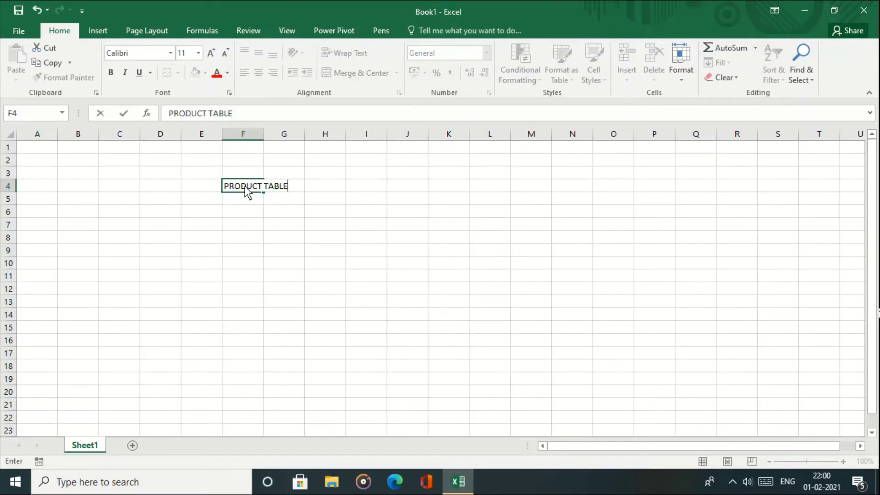
key("Return")
Enter the headers ID, PNAME, PCOST, QUANTITY and TOTAL in cells D6 to H6, and widen columns F and G
key("Return")
key("Left")
key("Left")
key("Left")
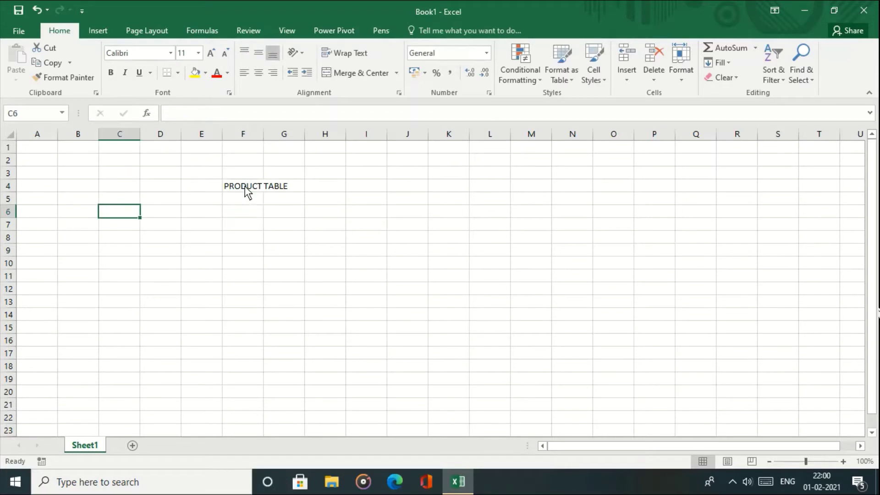
key("Right")
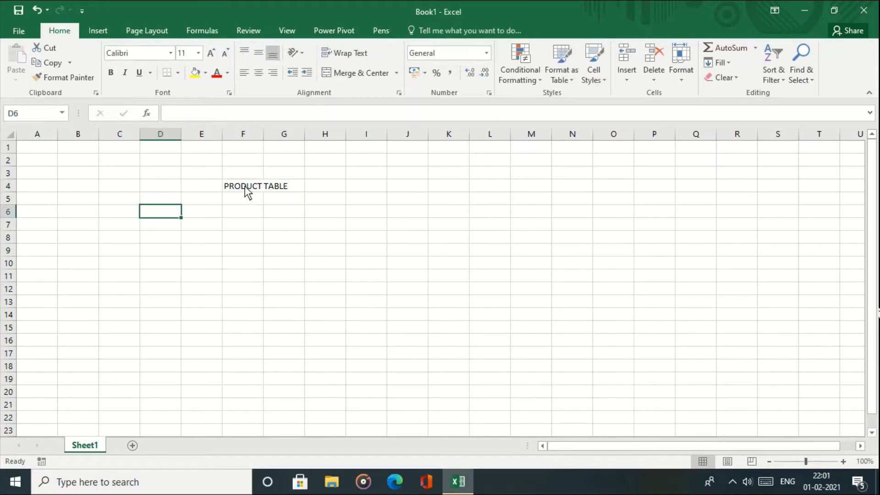
type("ID")
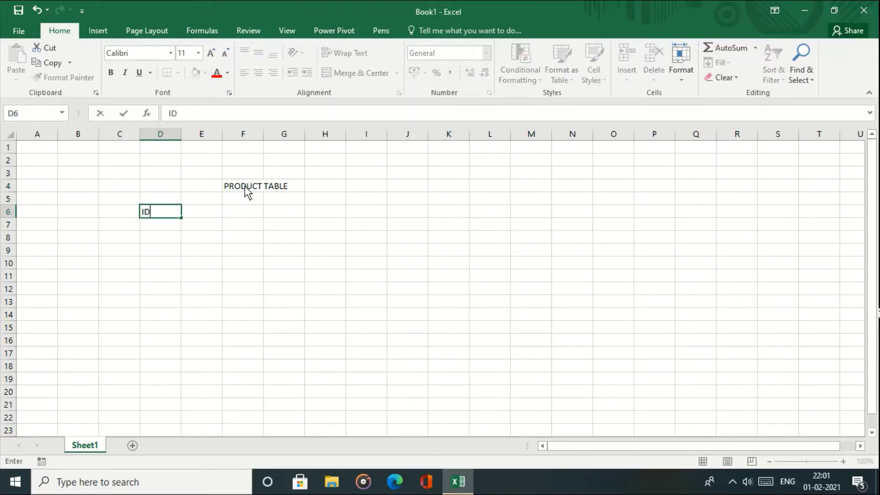
key("Tab")
type("PNAME")
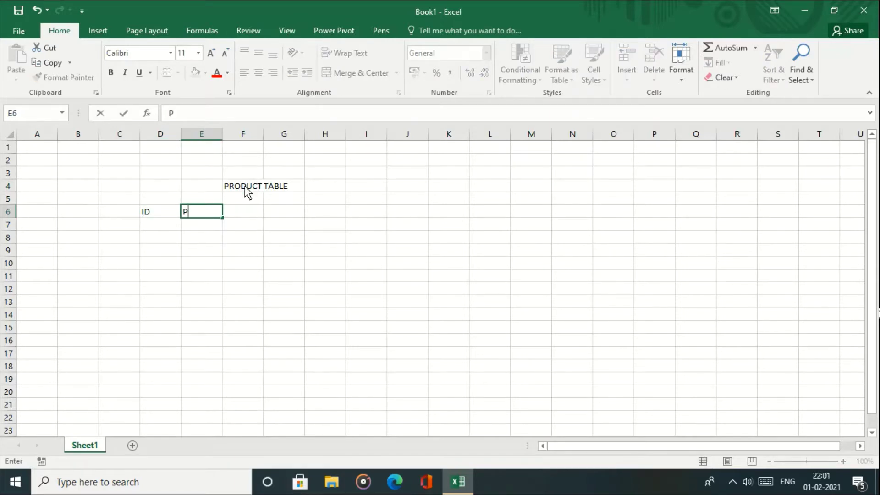
key("Tab")
type("PCOST")
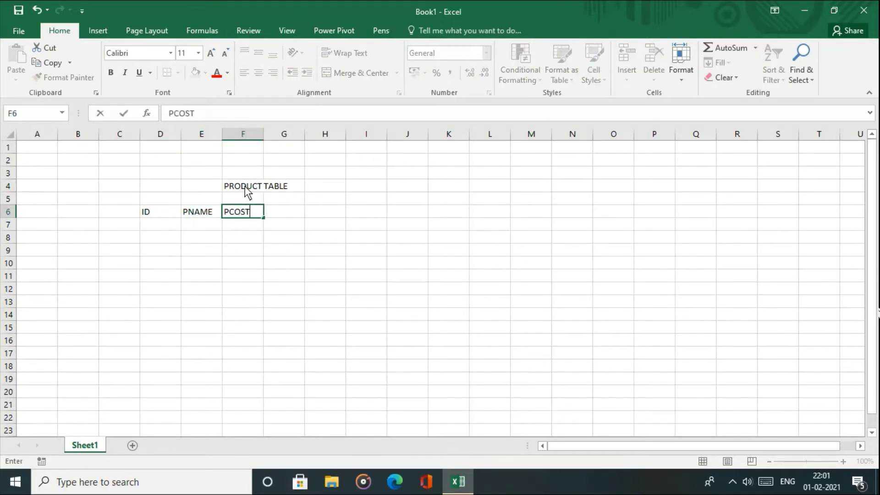
key("Tab")
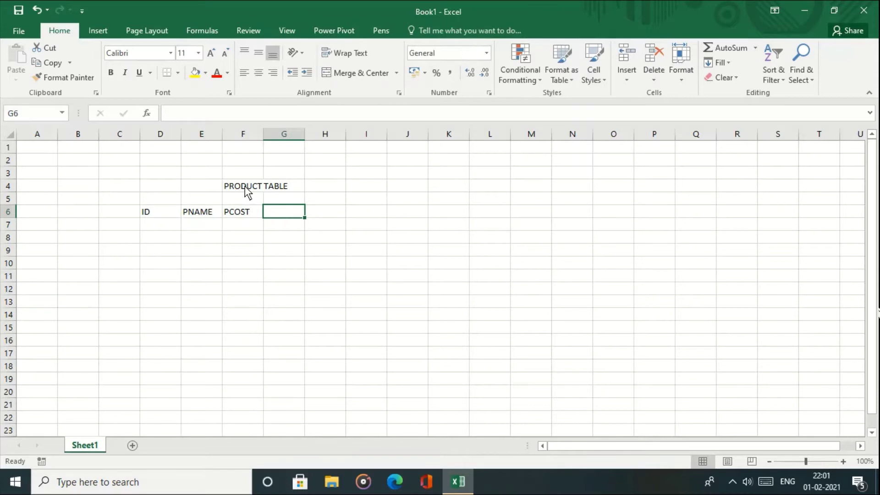
type("QUANTITY")
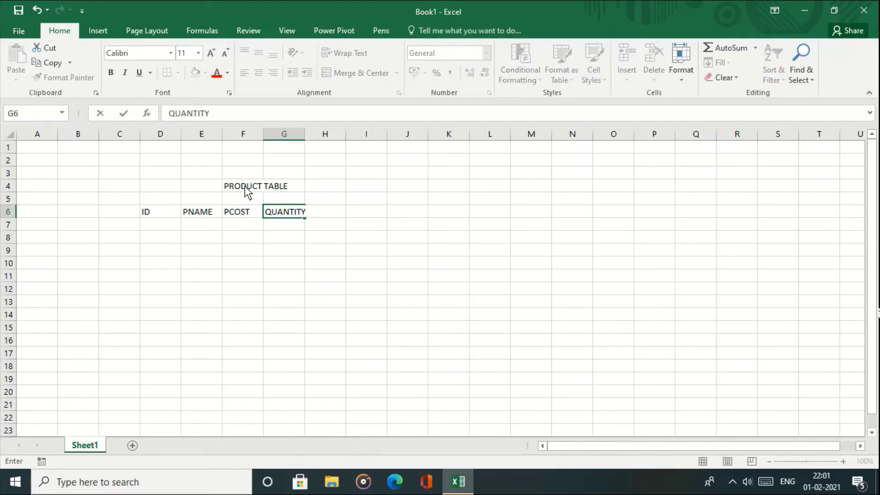
key("Tab")
type("TOTAL")
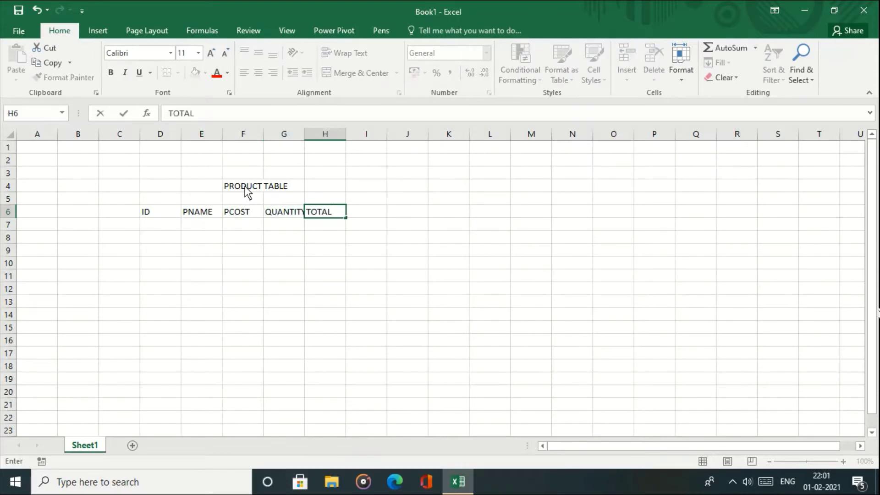
key("Return")
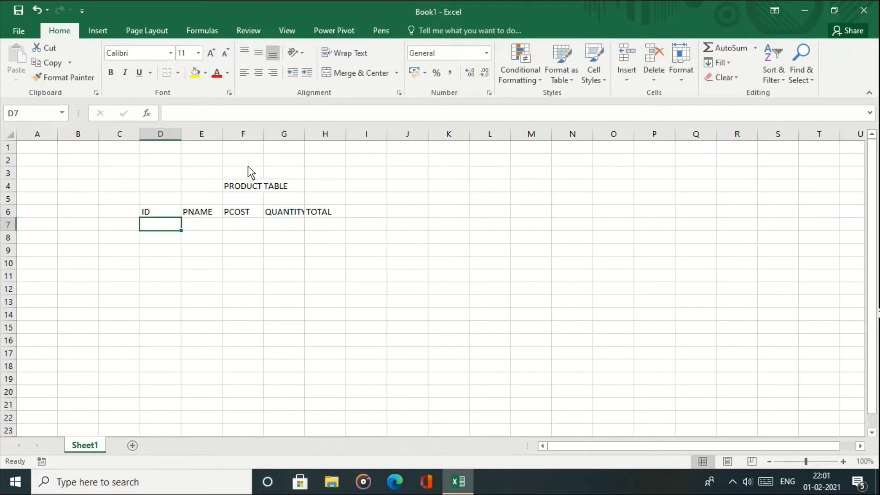
left_click_drag(263, 134, 326, 139)
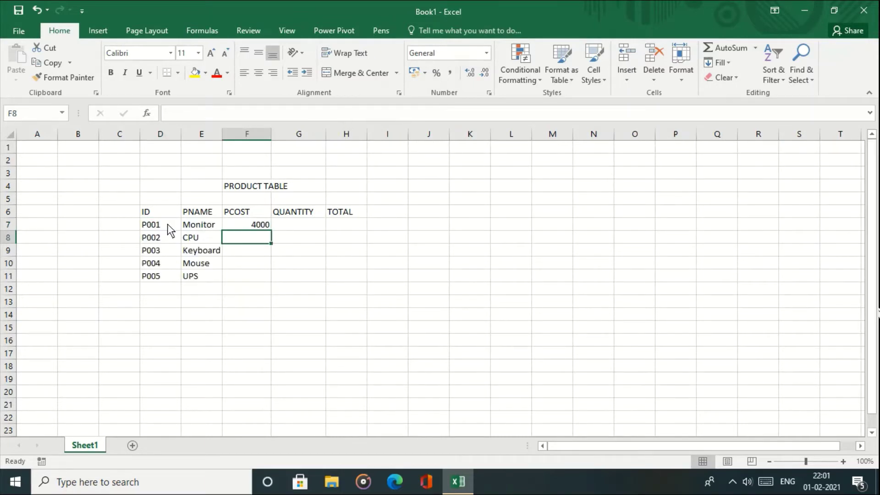
Fill in the PCOST values for CPU, Keyboard, Mouse and UPS with 6000, 200, 150 and 1550
type("6000")
key("Return")
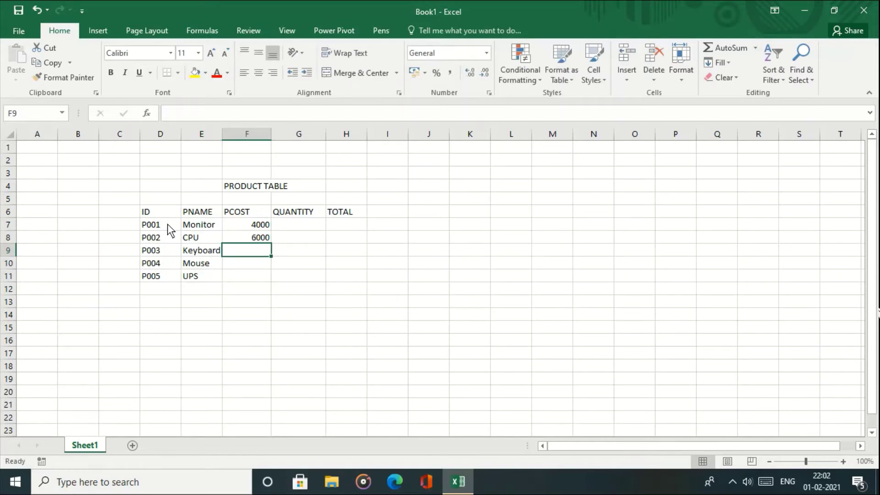
type("200")
key("Return")
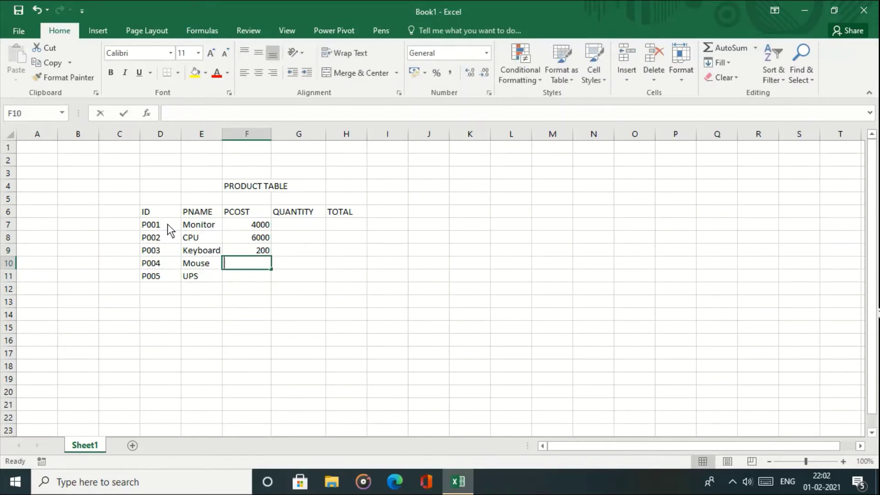
type("150")
key("Return")
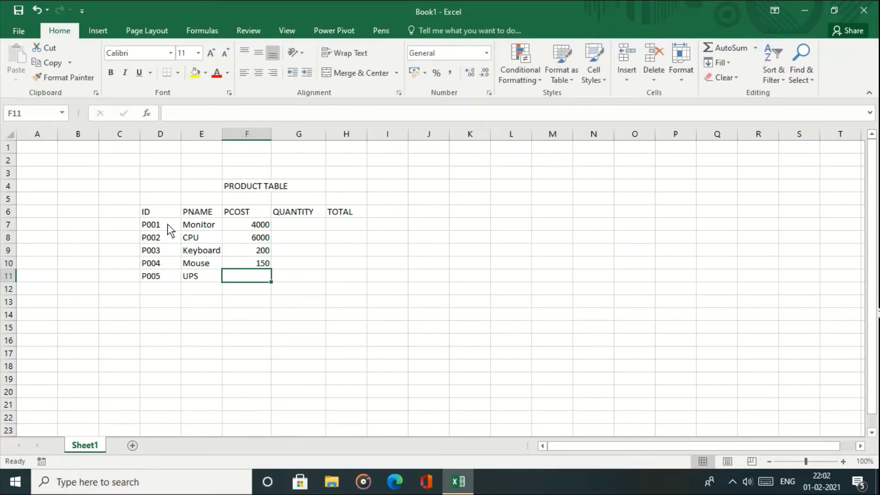
type("1550")
key("Return")
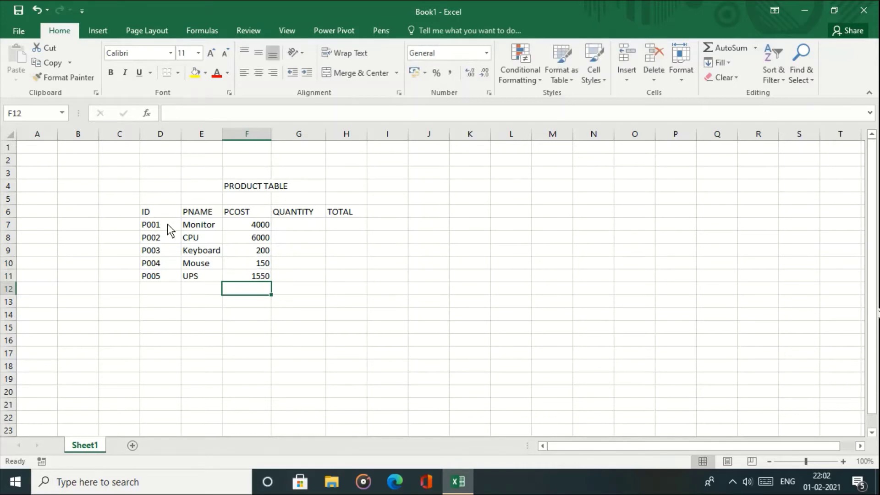
Enter the quantities 5, 10, 15, 20 and 25 for the five products in cells G7 to G11
key("Up")
key("Up")
key("Up")
key("Up")
key("Up")
key("Right")
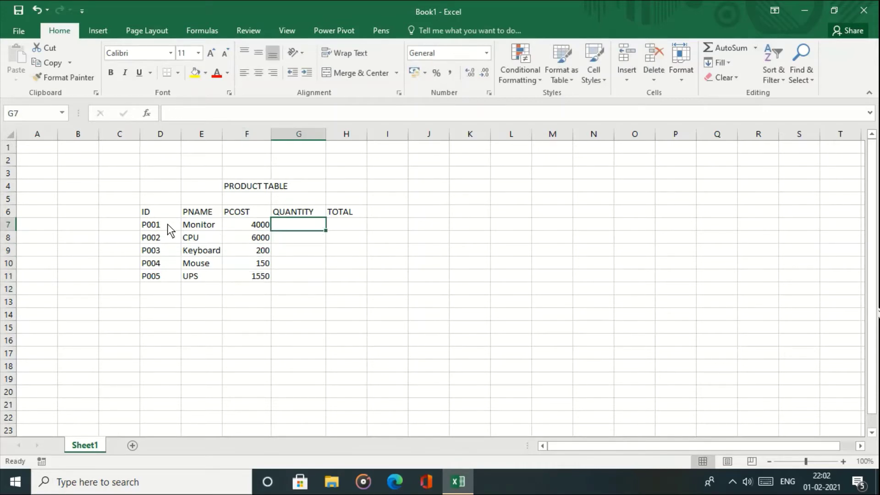
type("5")
key("Return")
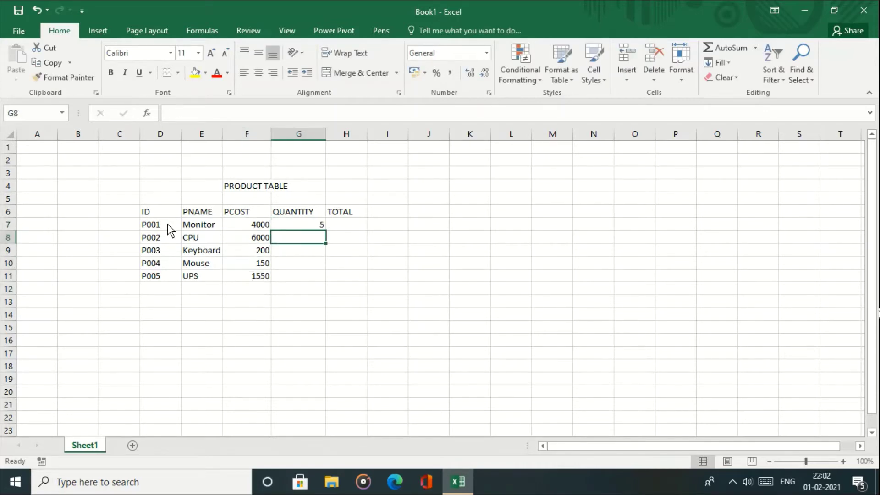
type("10")
key("Return")
type("15")
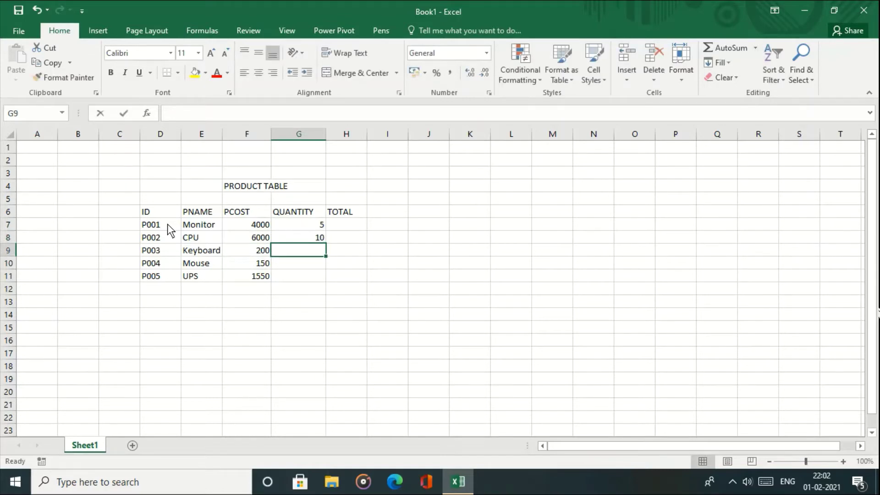
key("Return")
type("20")
key("Return")
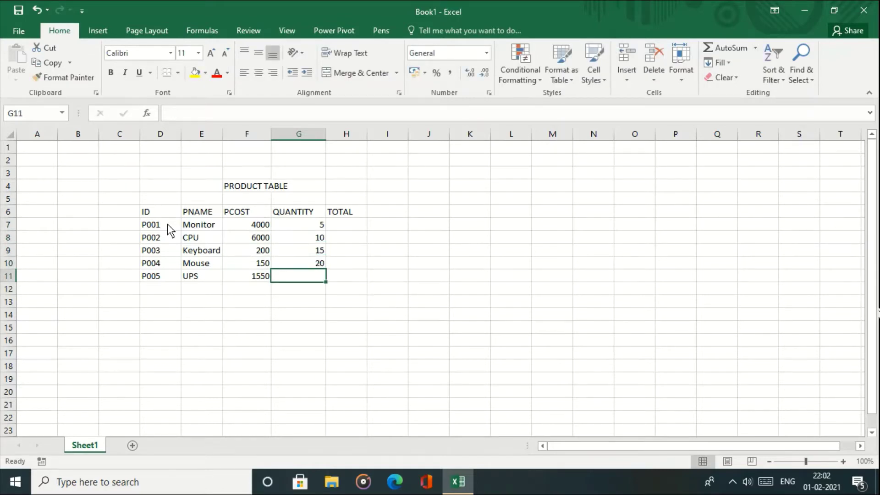
type("25")
key("Return")
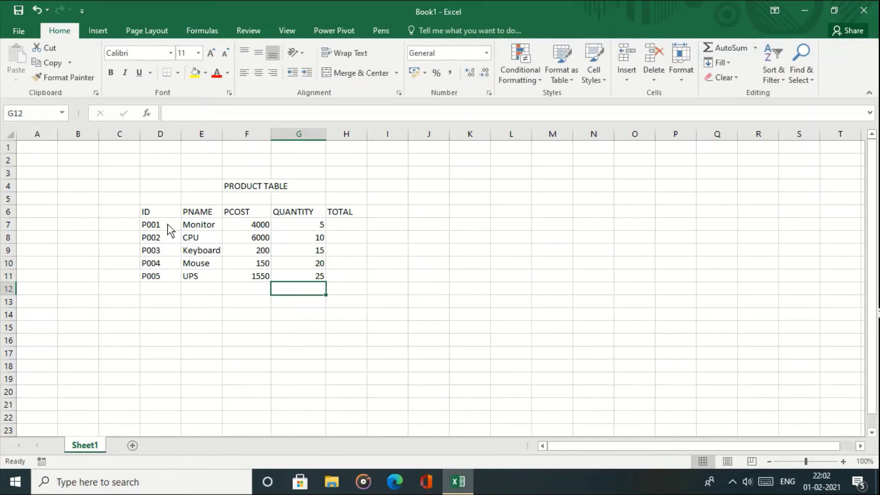
Add the unit to the quantity header in G6 so it reads QUANTITY(Pcs)
key("Up")
key("Up")
key("Up")
key("Up")
key("Up")
key("Up")
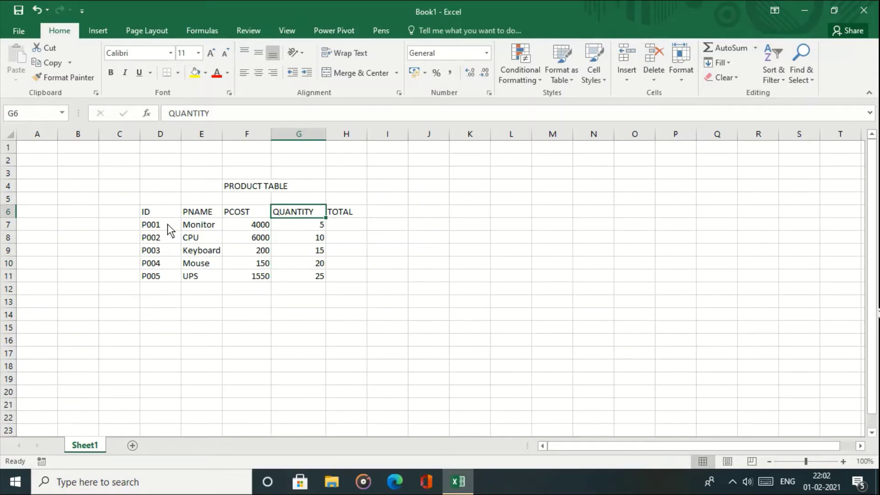
key("F2")
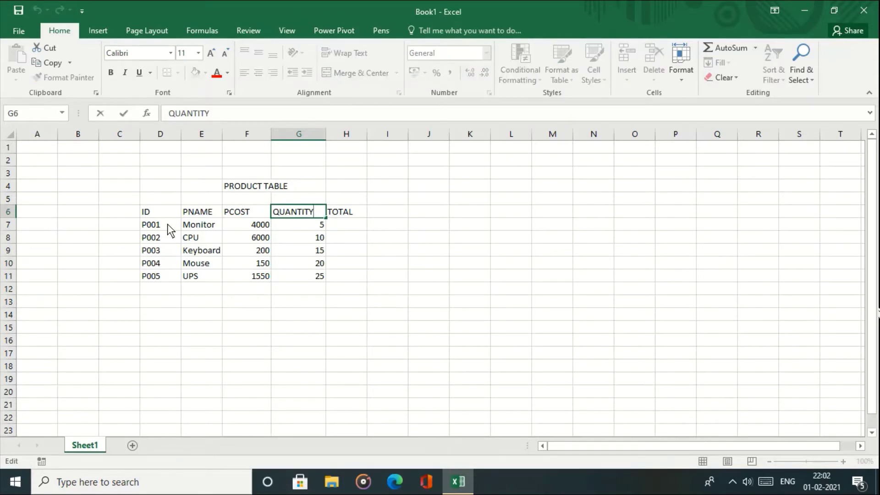
type("(Pcs")
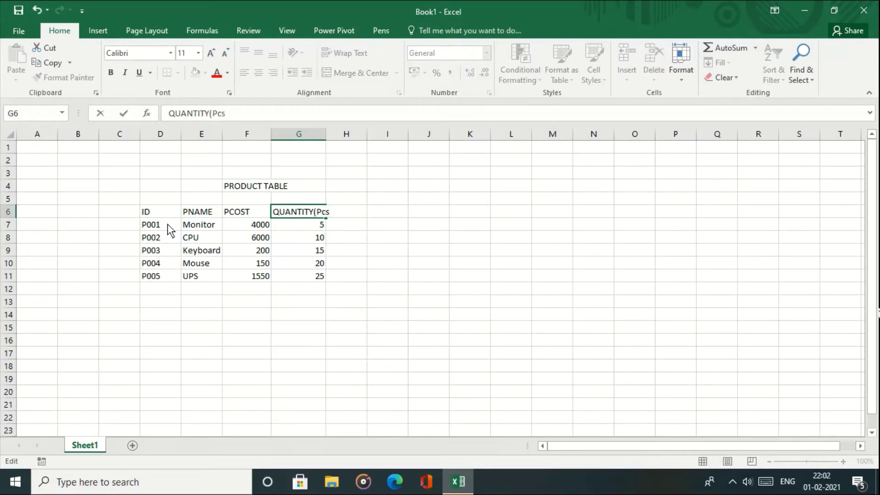
type(")")
key("Return")
Add the currency unit to the cost and total headers so they read PCOST(Rs) and TOTAL(Rs)
key("Left")
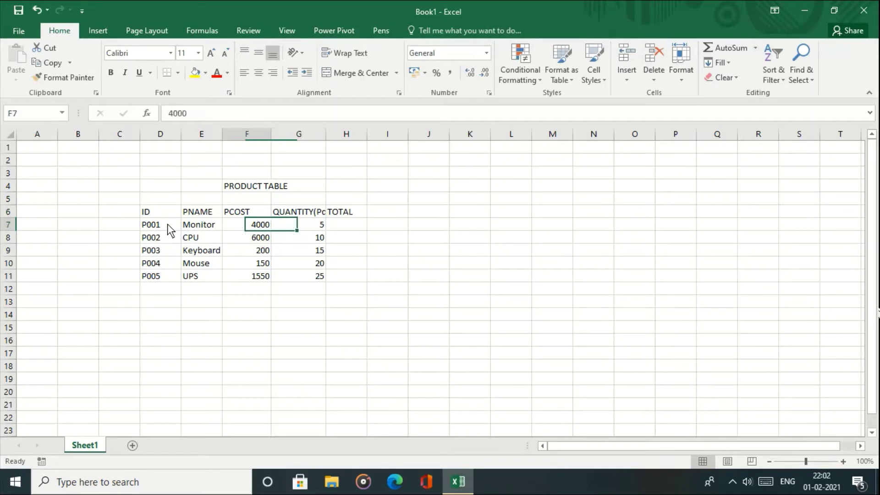
key("Up")
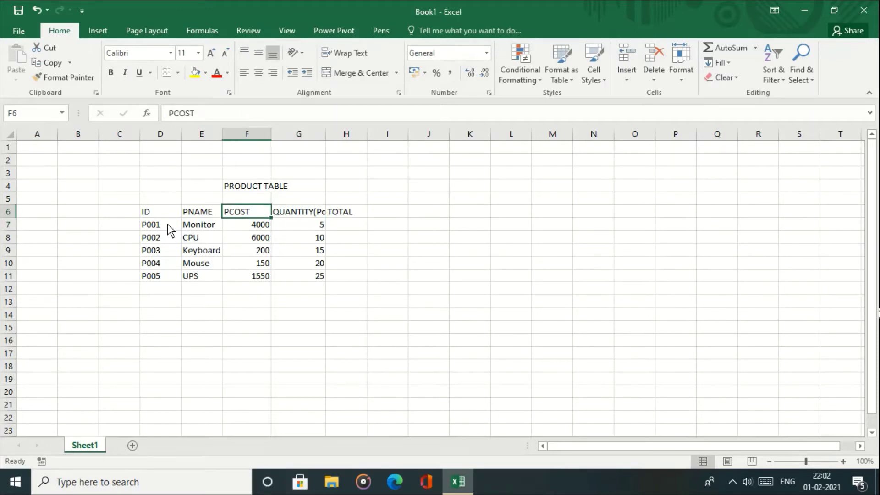
key("F2")
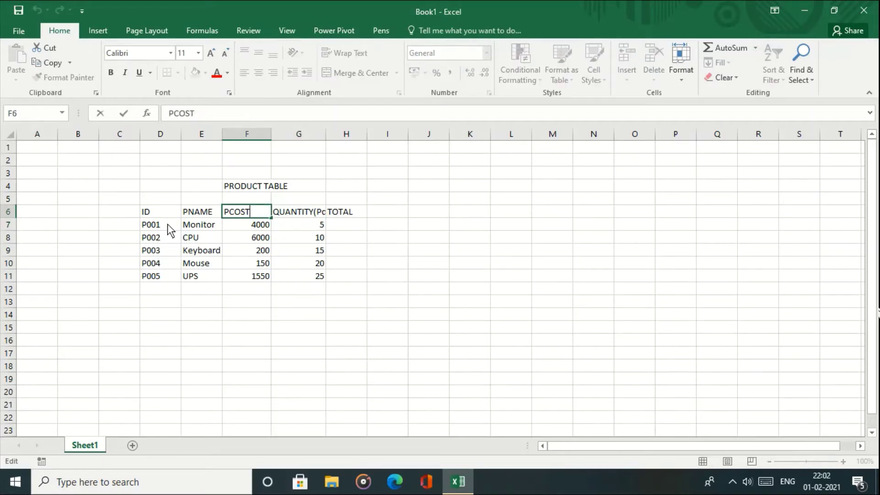
type("(")
type("Rs)")
key("Tab")
key("Tab")
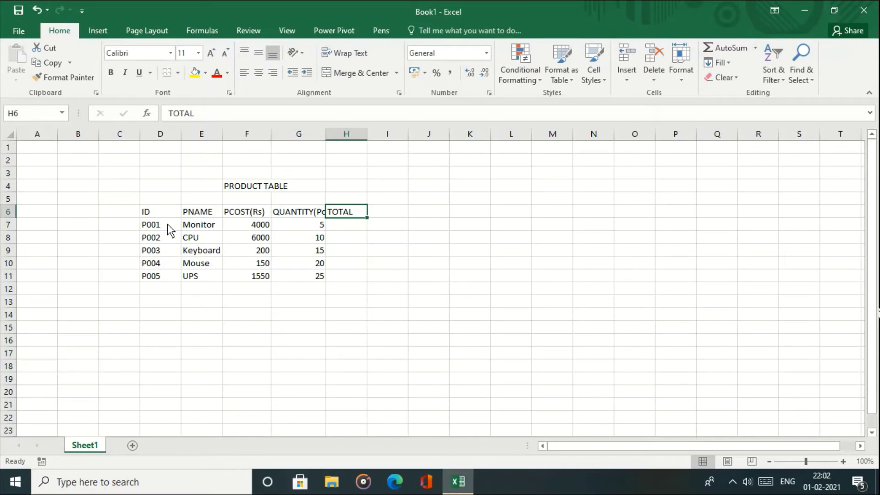
key("F2")
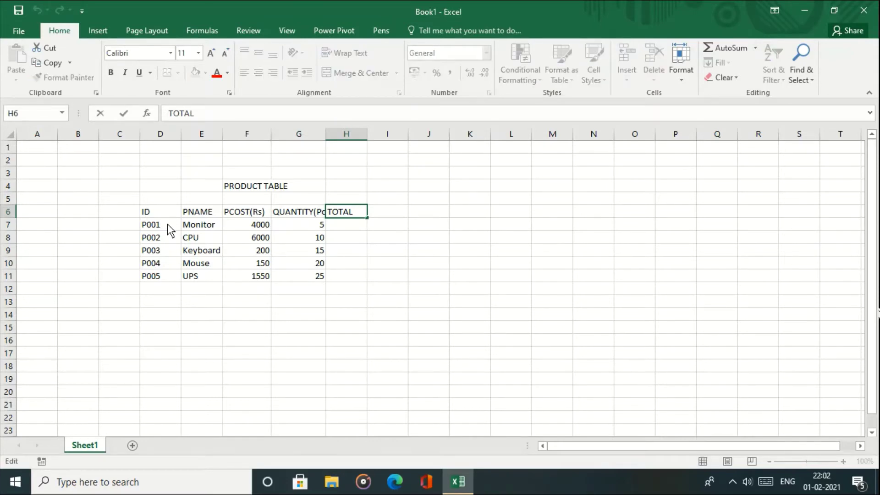
type("(Rs)")
key("Return")
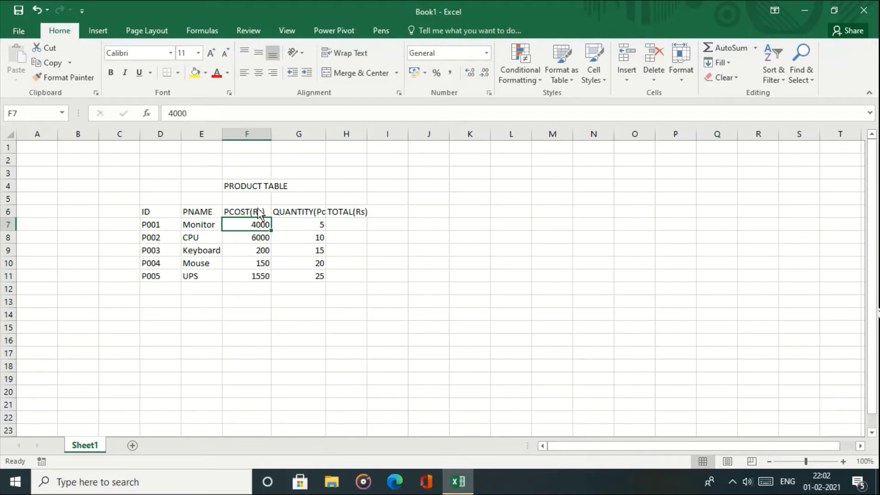
Format D6:H11 as a table with headers, using the black Light style with full gridlines
left_click(354, 277)
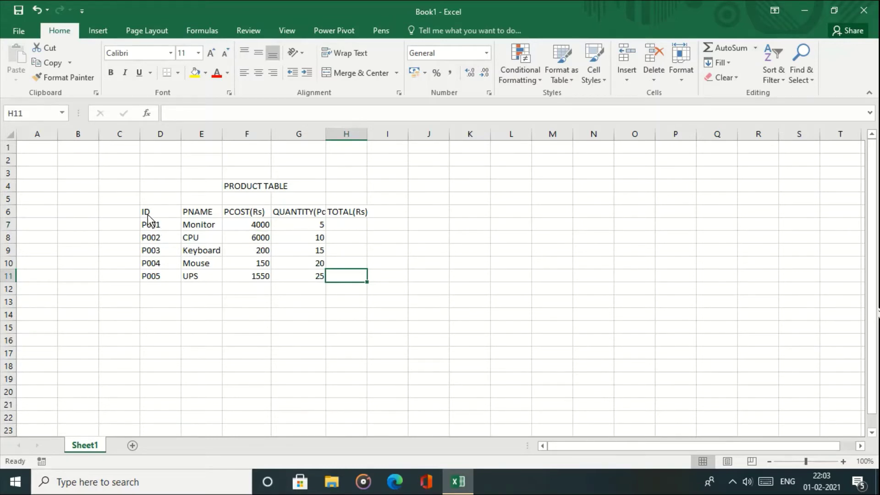
left_click_drag(146, 211, 340, 274)
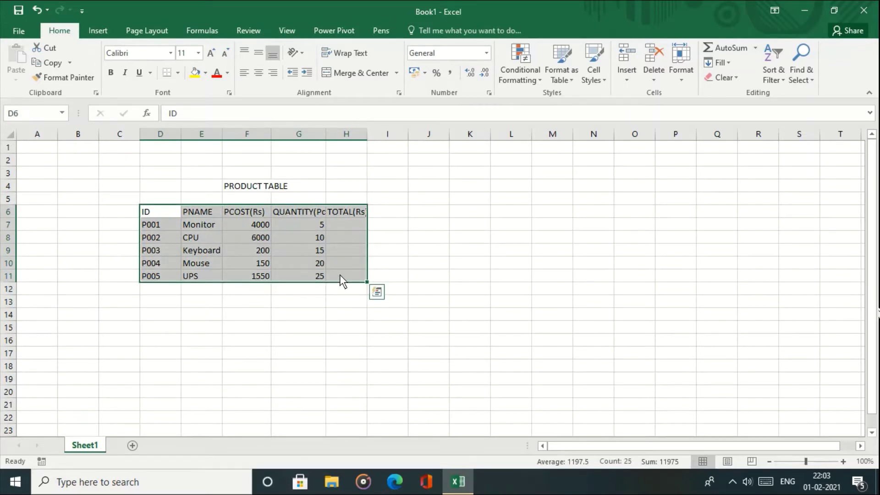
left_click(567, 81)
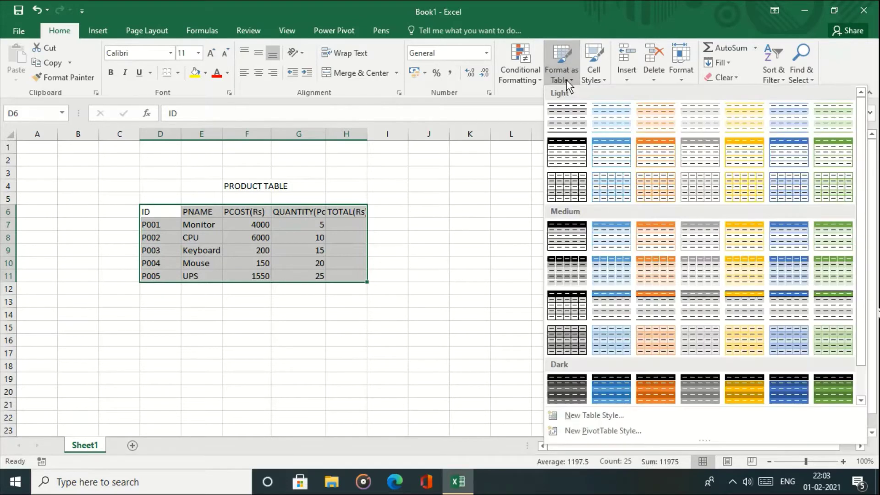
left_click(566, 185)
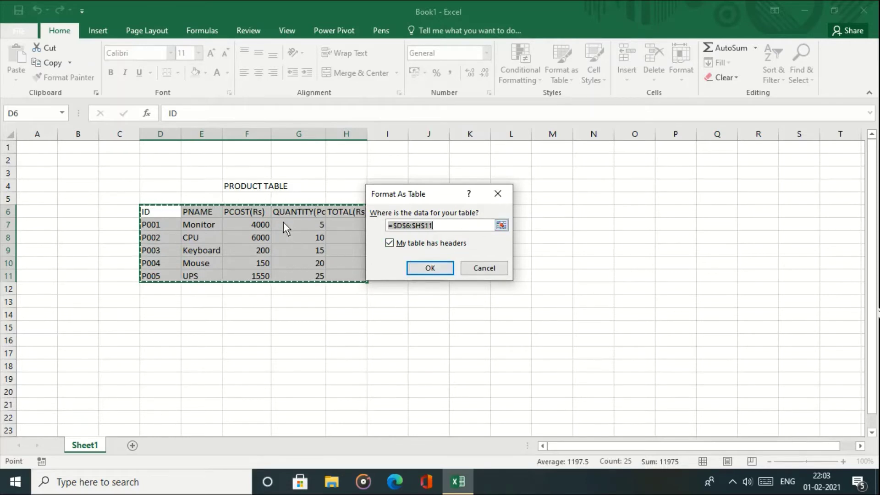
left_click(428, 268)
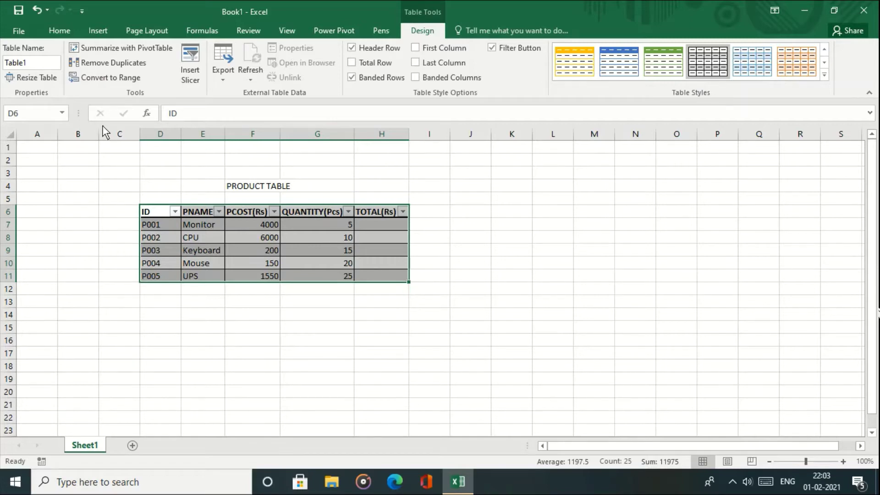
Enter the heading Arithmetical operators in cell K5, beside the product table
left_click(61, 31)
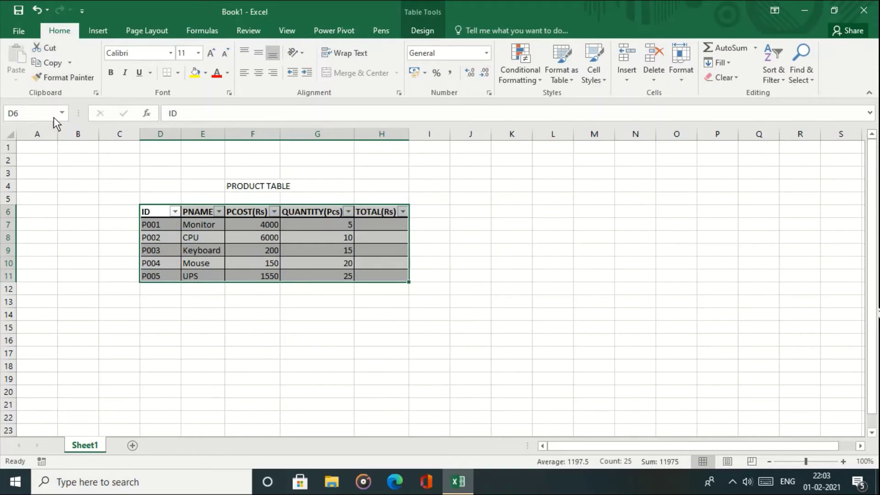
left_click(251, 339)
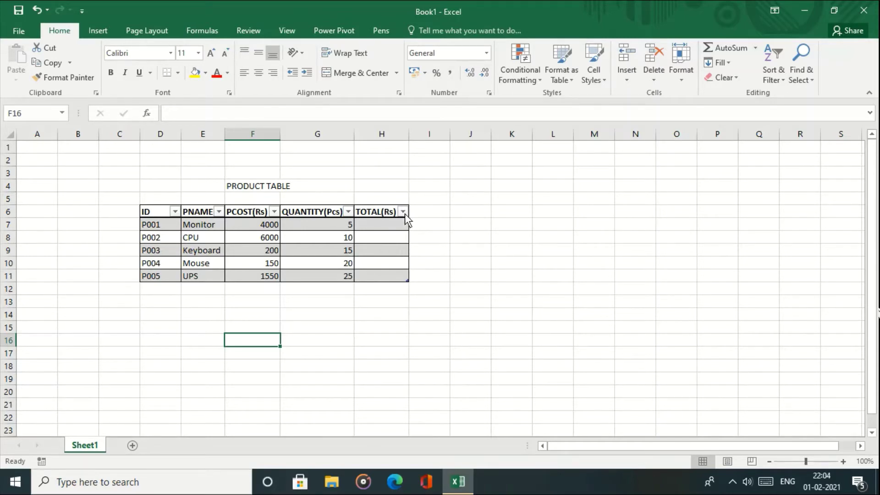
left_click(519, 201)
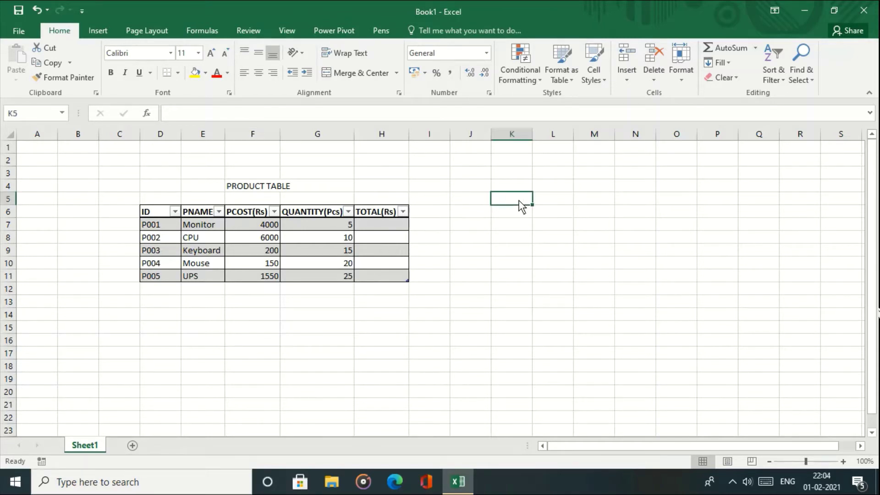
type("Ari")
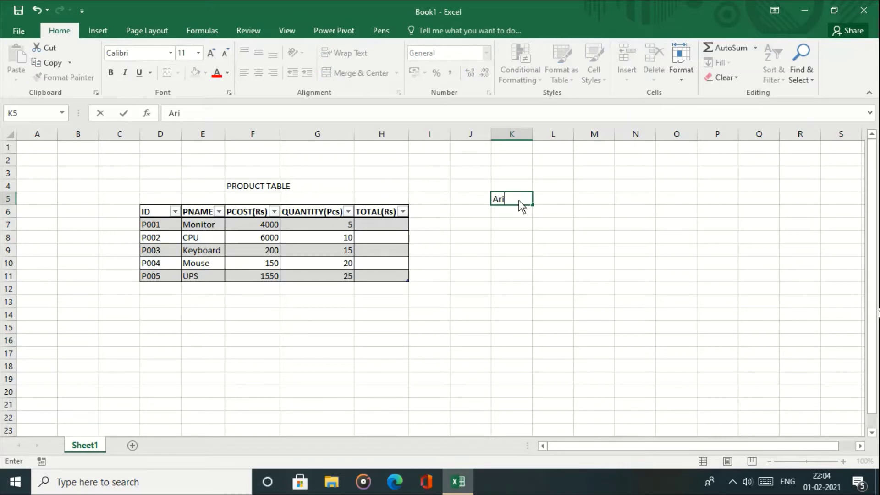
type("thmetical operators")
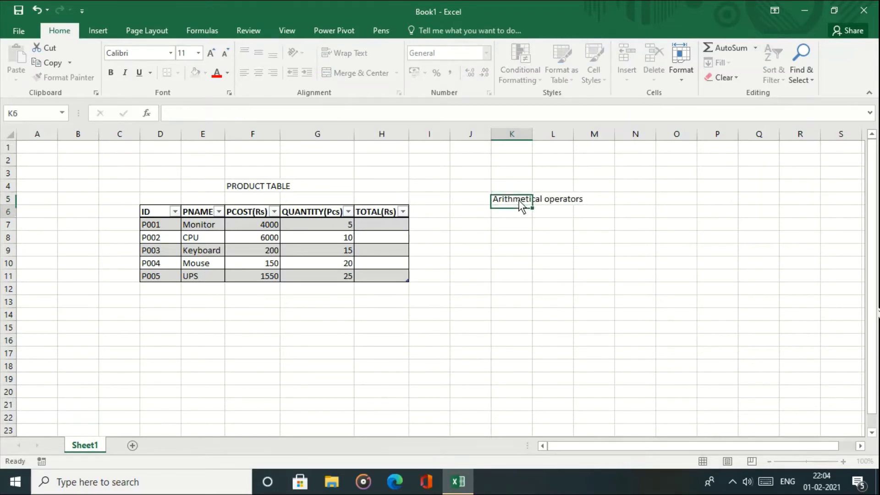
key("Return")
key("Return")
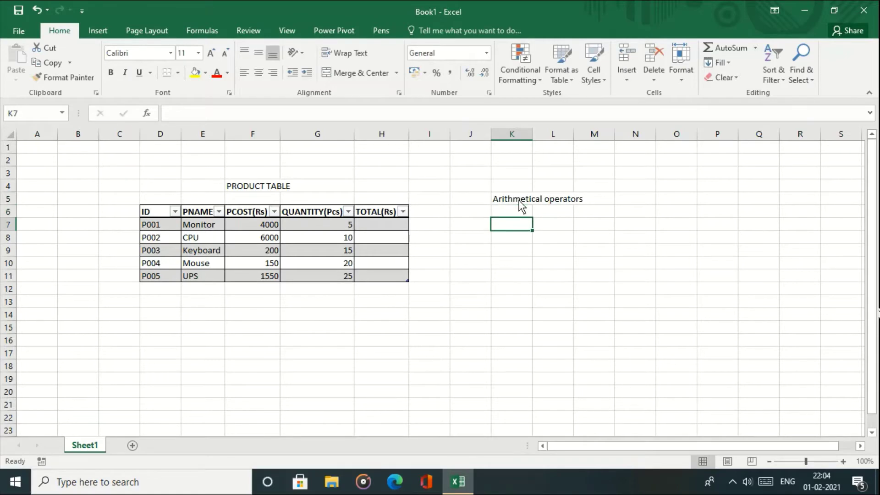
List the operator symbols +, -, *, / and % in cells K7 to K11 under the heading
type("+")
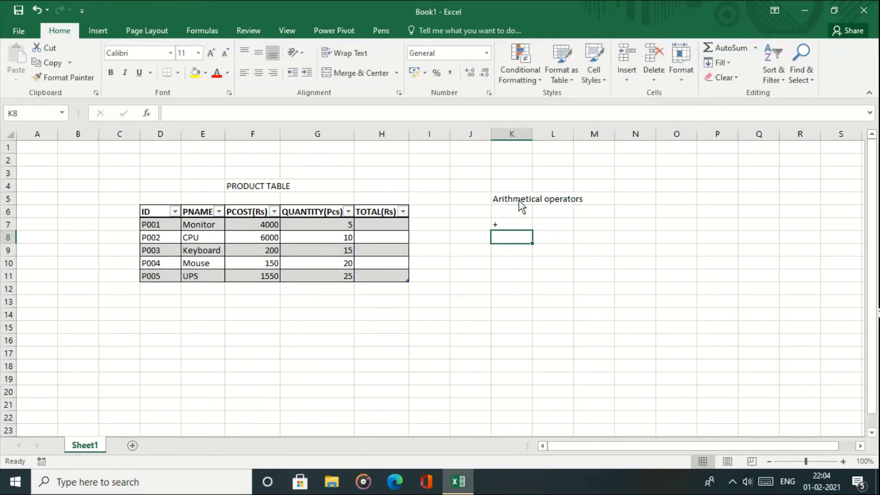
type("-")
key("Return")
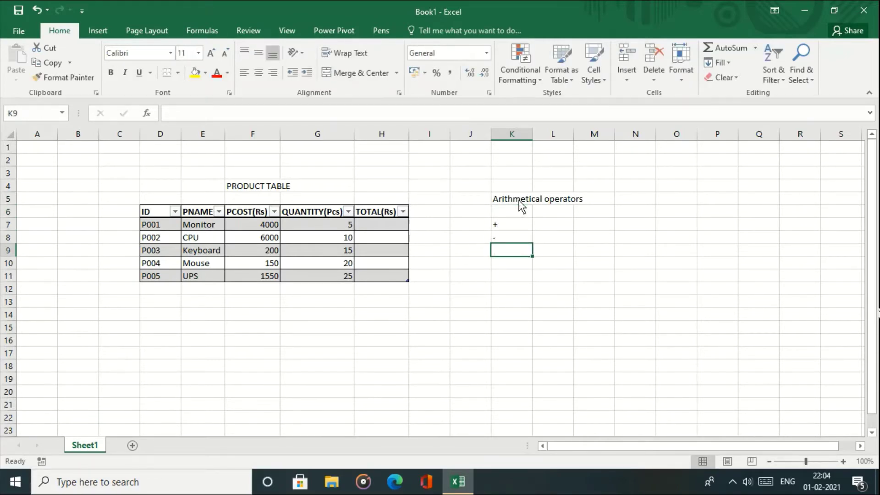
type("*")
key("Return")
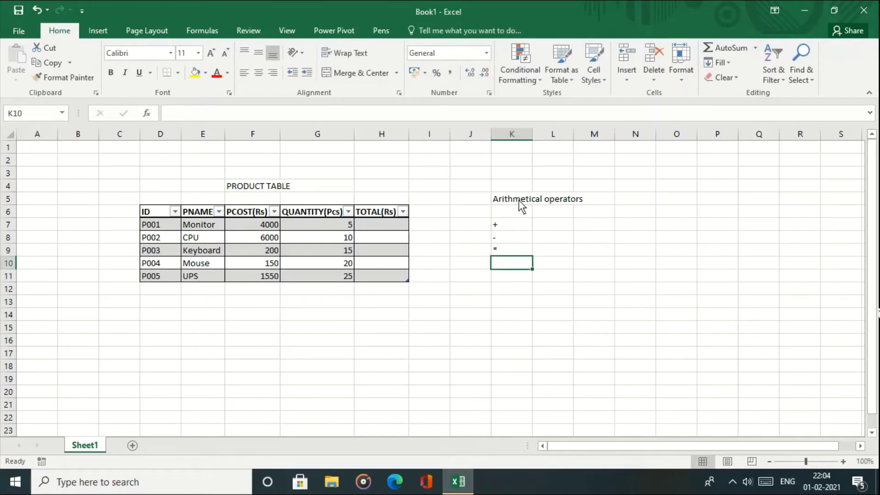
type("/")
key("Return")
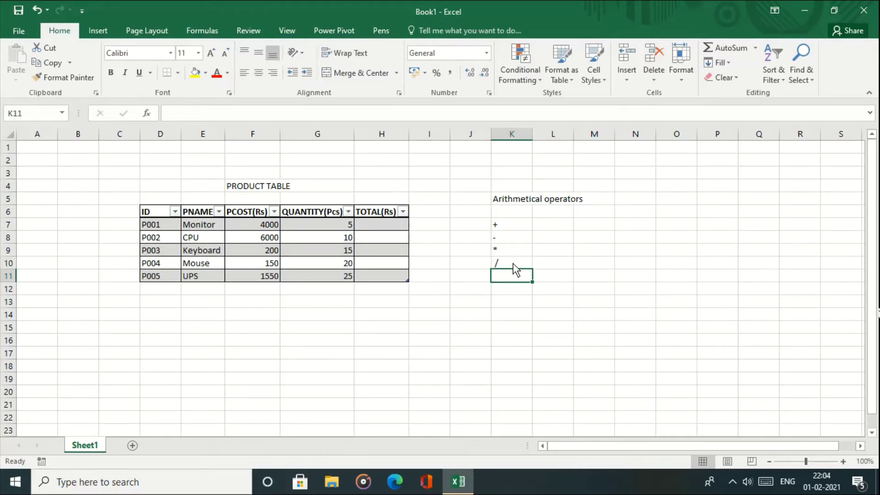
type("%")
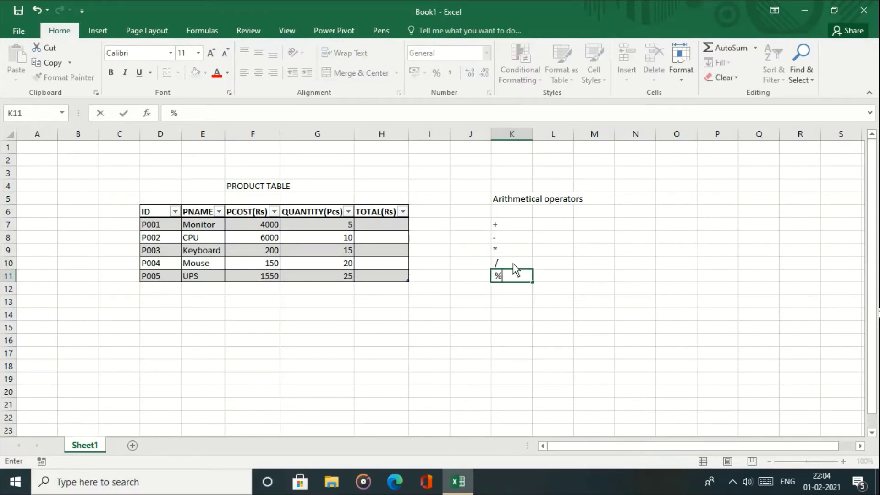
key("Return")
Label the operators in cells L7 to L11 as Add, Sub, Multiply, Division and Percentage
key("Up")
key("Up")
key("Up")
key("Up")
key("Up")
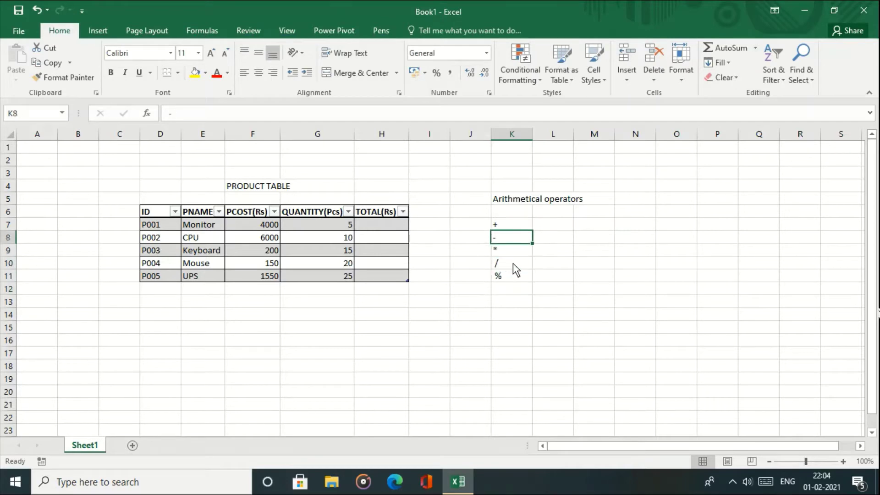
key("Right")
type("Add")
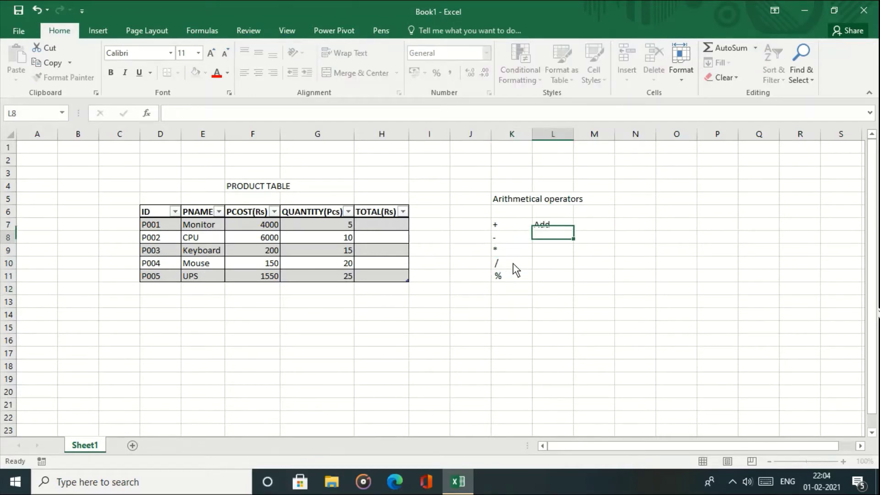
key("Return")
type("Sub")
key("Return")
type("M")
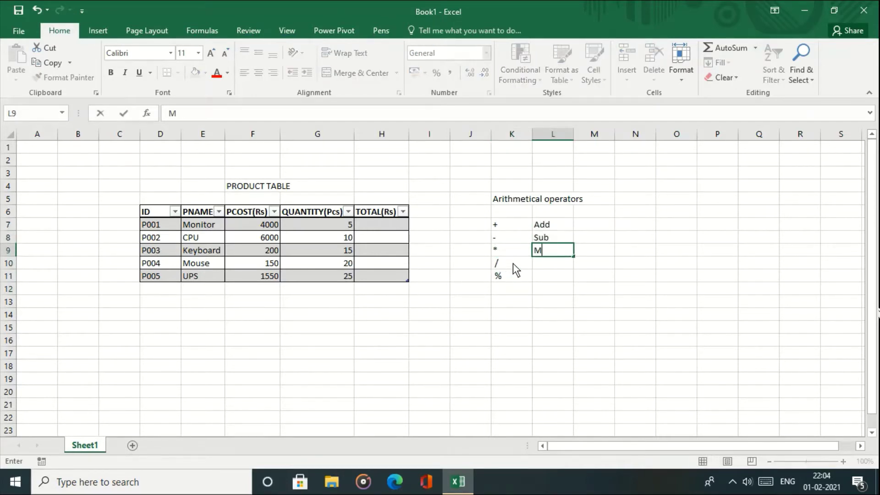
type("ultiply")
key("Return")
type("Division")
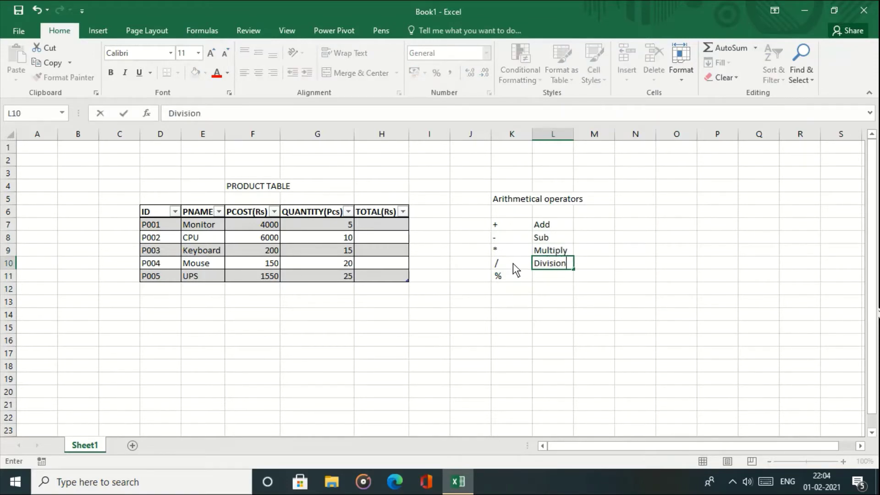
key("Return")
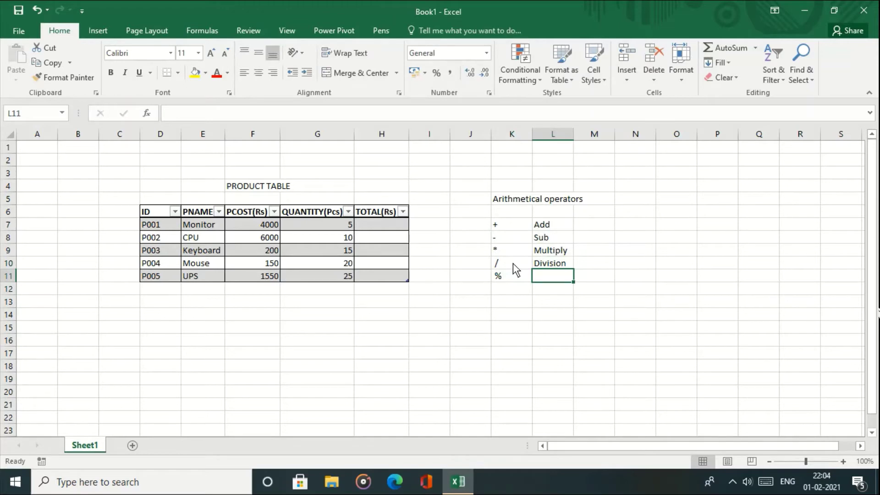
type("Percentage")
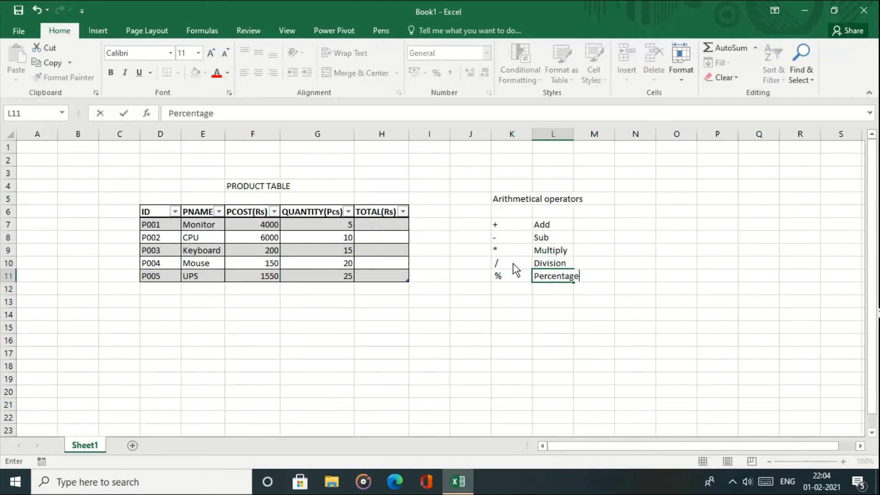
key("Return")
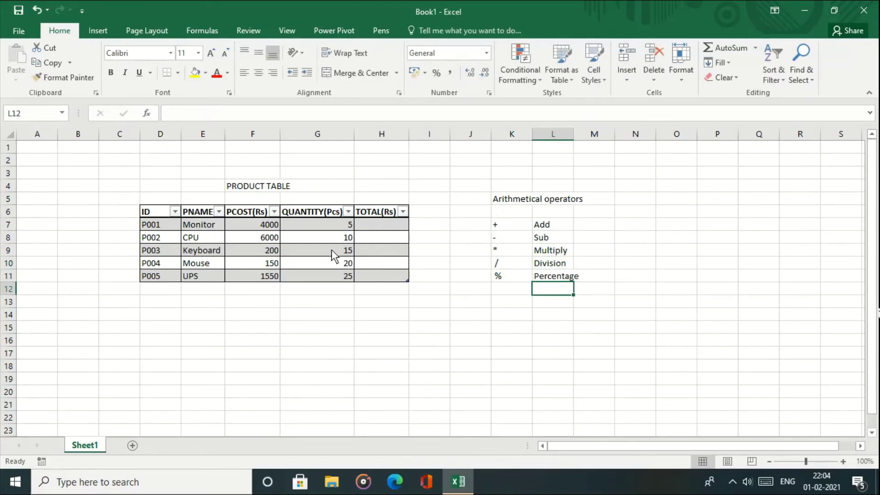
Calculate the TOTAL(Rs) column from H7 by multiplying each row's PCOST(Rs) by its QUANTITY(Pcs)
left_click(371, 226)
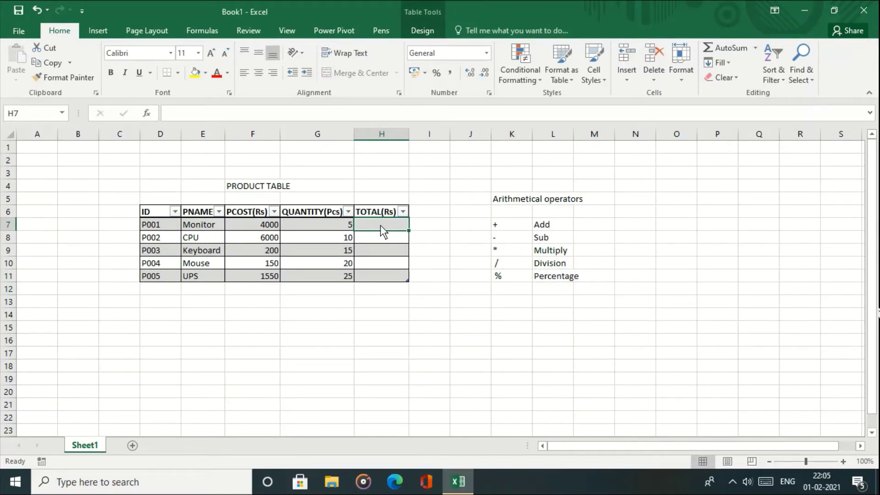
type("=")
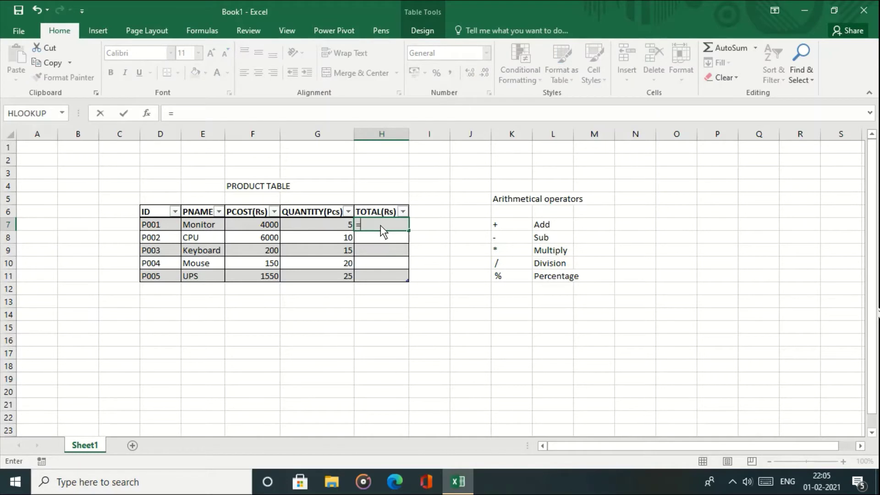
left_click(254, 224)
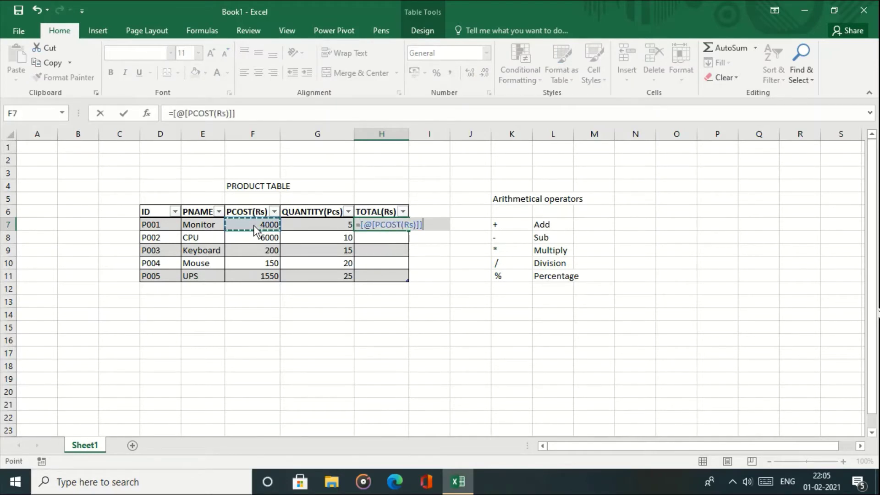
type("*")
left_click(293, 225)
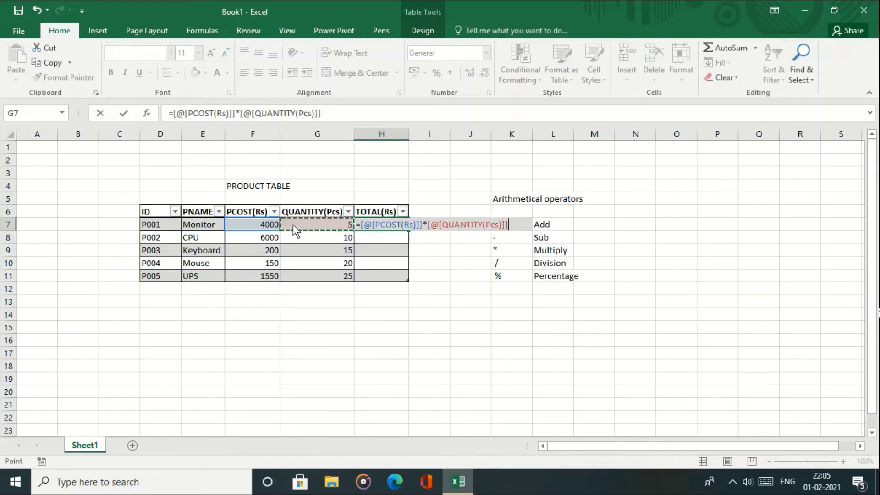
key("Return")
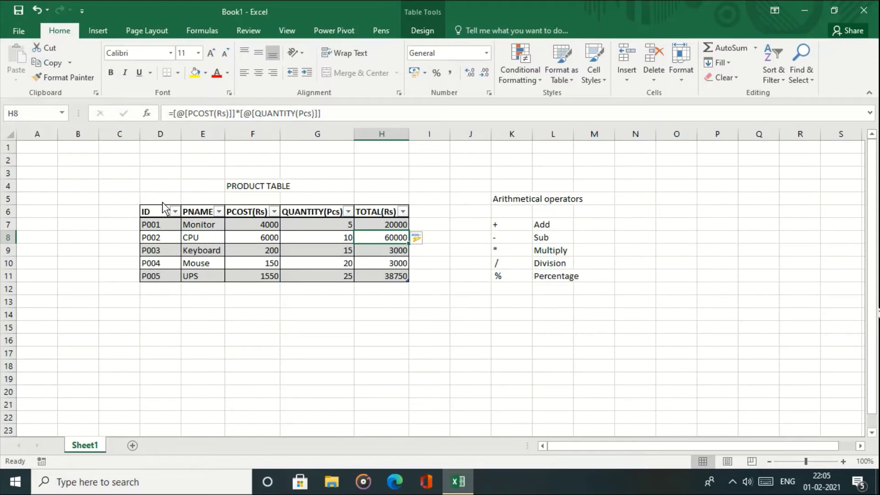
Cut the product table D6:H11 and paste it at E4 on a new sheet, and check the original sheet
left_click_drag(155, 208, 360, 276)
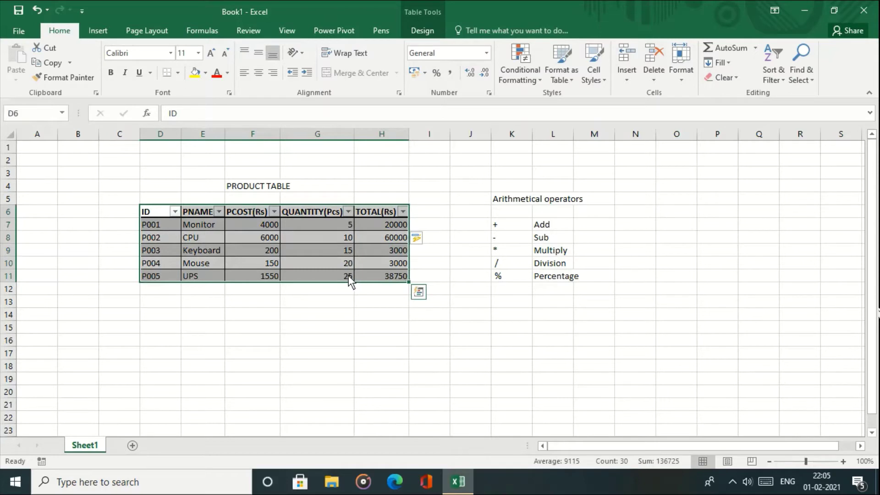
left_click(53, 51)
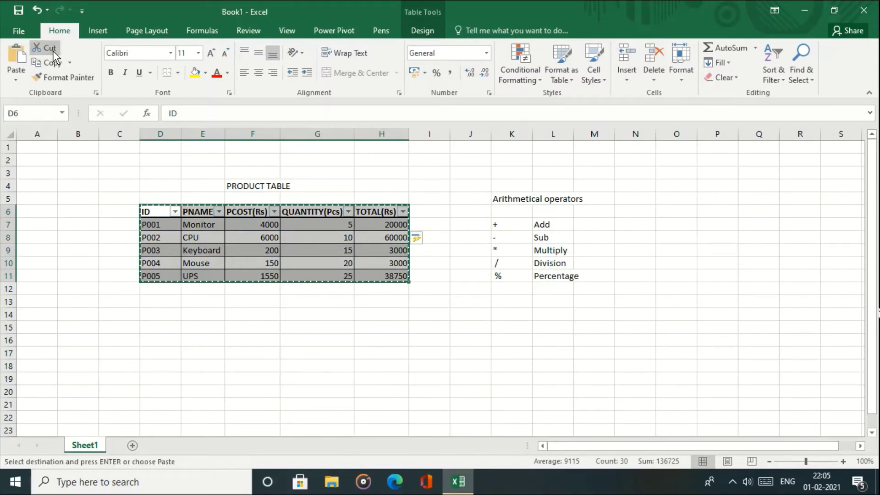
left_click(132, 447)
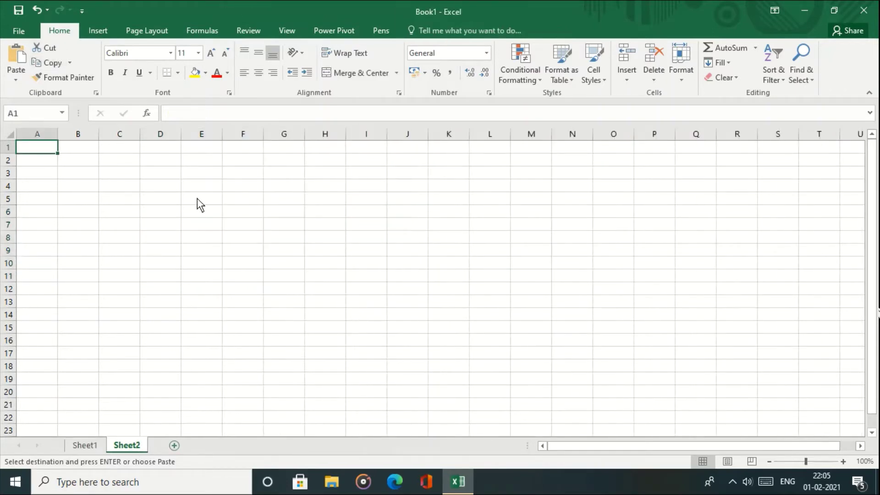
left_click(205, 188)
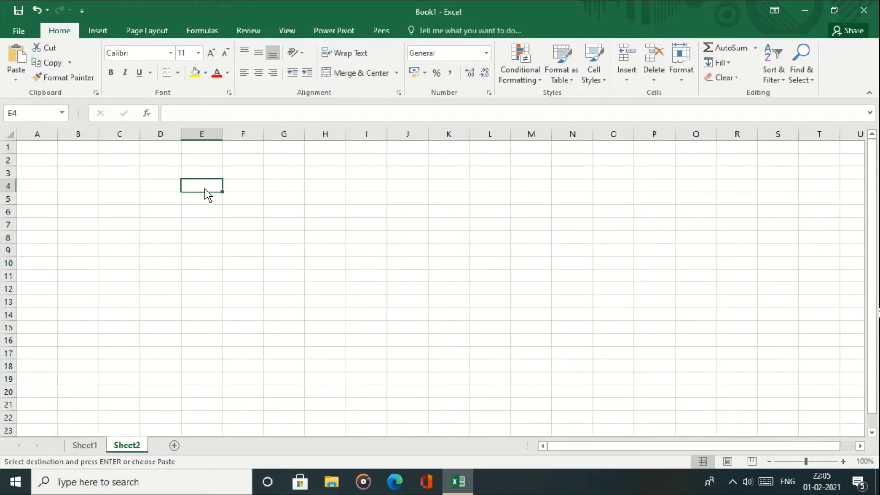
left_click(15, 60)
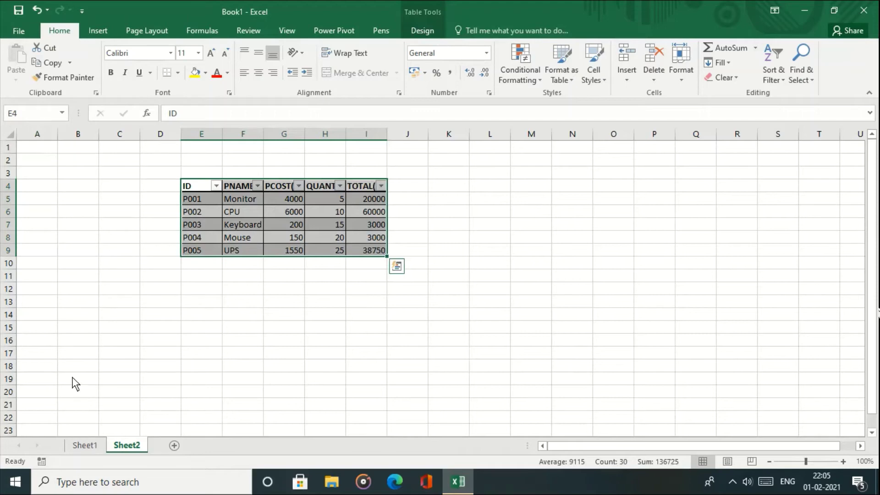
left_click(78, 445)
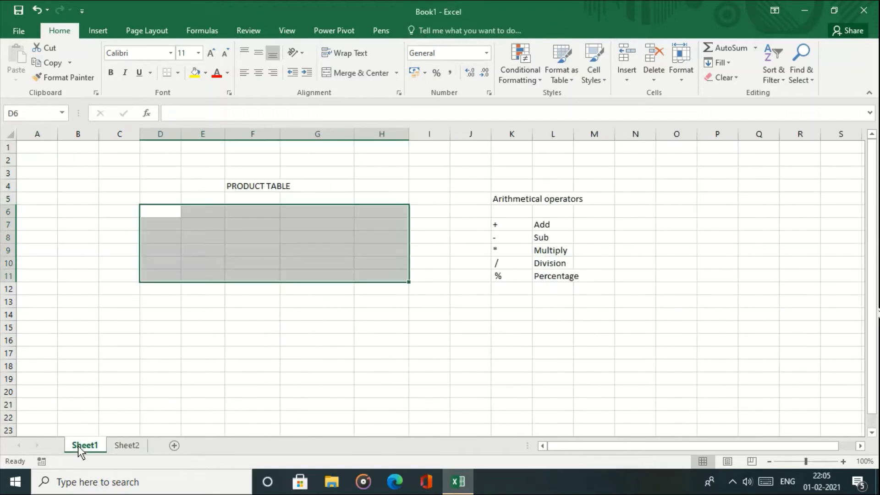
Copy the product table from Sheet2 and paste it back into Sheet1 starting at cell D6
left_click(129, 445)
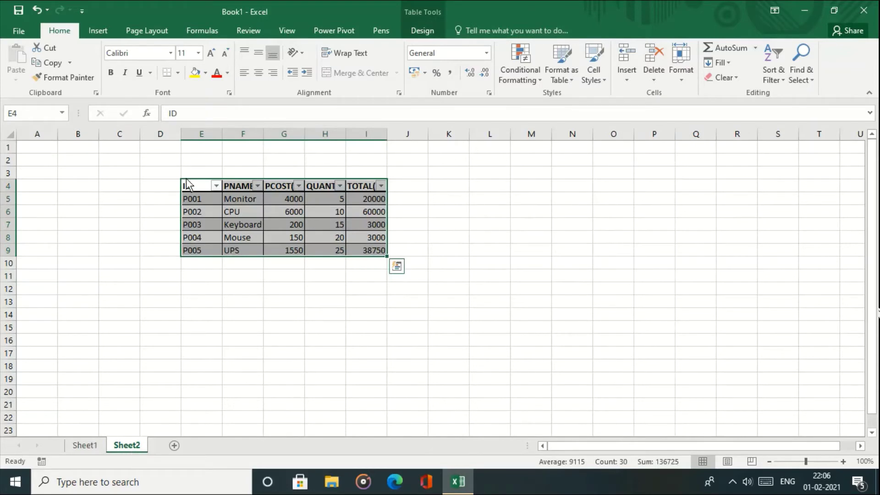
left_click(53, 61)
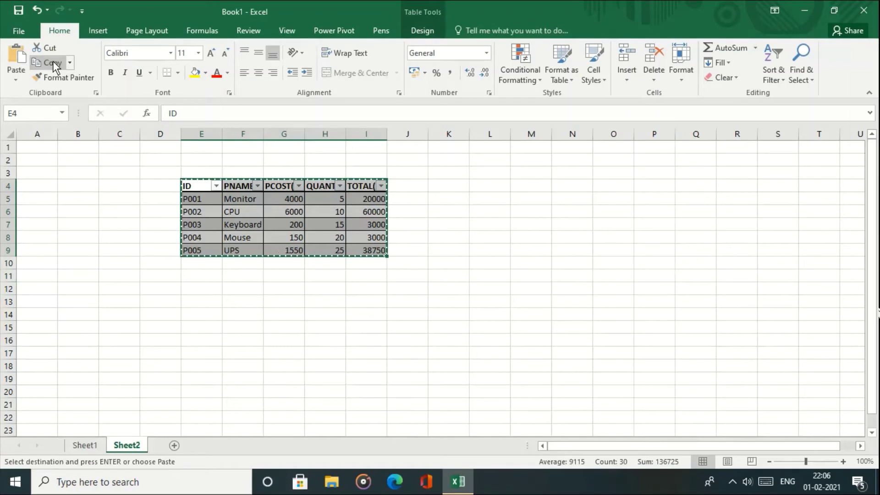
left_click(86, 447)
left_click(166, 210)
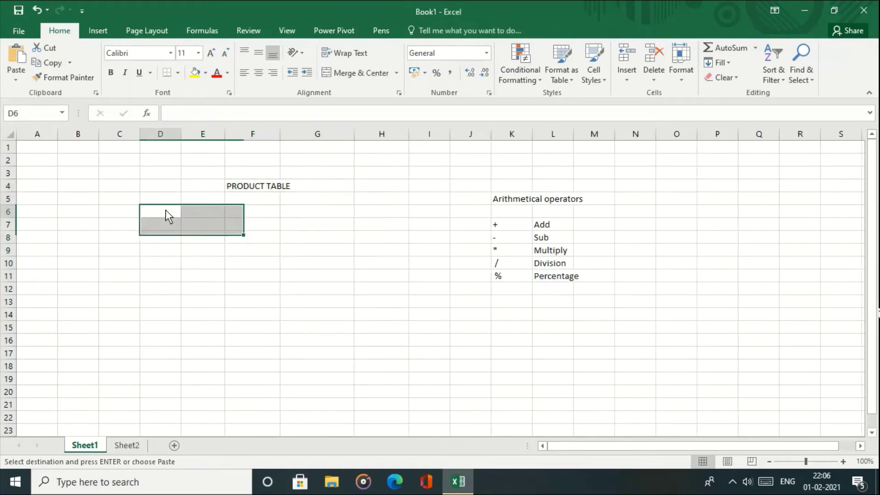
left_click(23, 53)
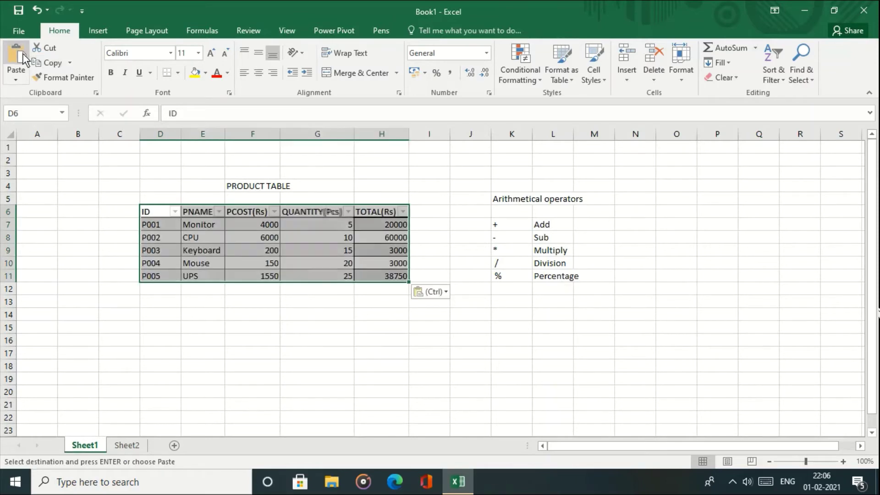
left_click(231, 315)
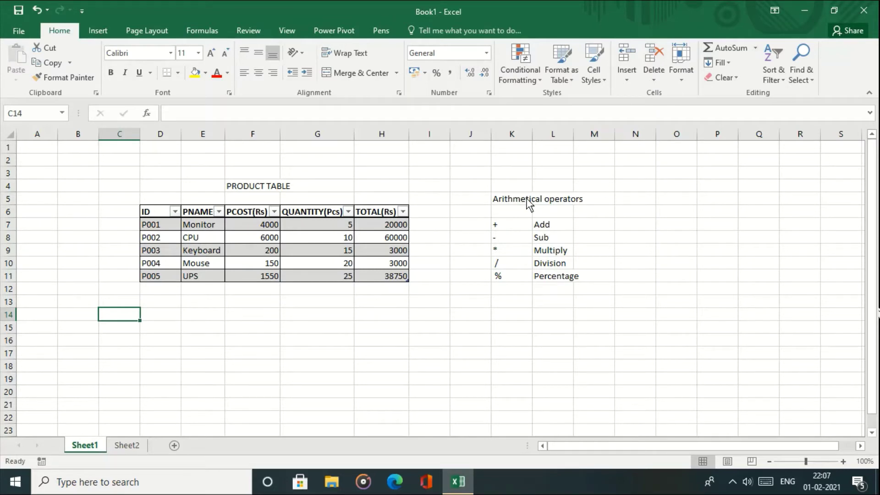
Format the Arithmetical operators heading in K5 as bold, red, size 12 text with a yellow fill
left_click(528, 203)
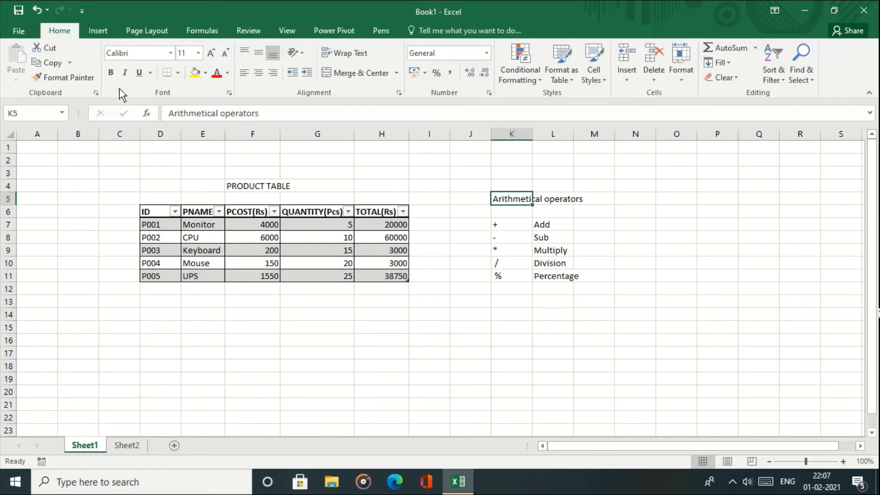
left_click(111, 72)
left_click(216, 73)
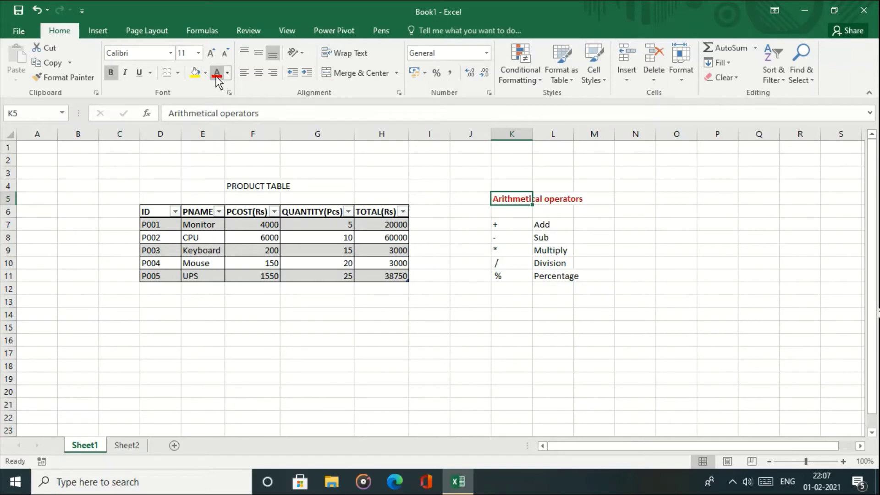
left_click(210, 53)
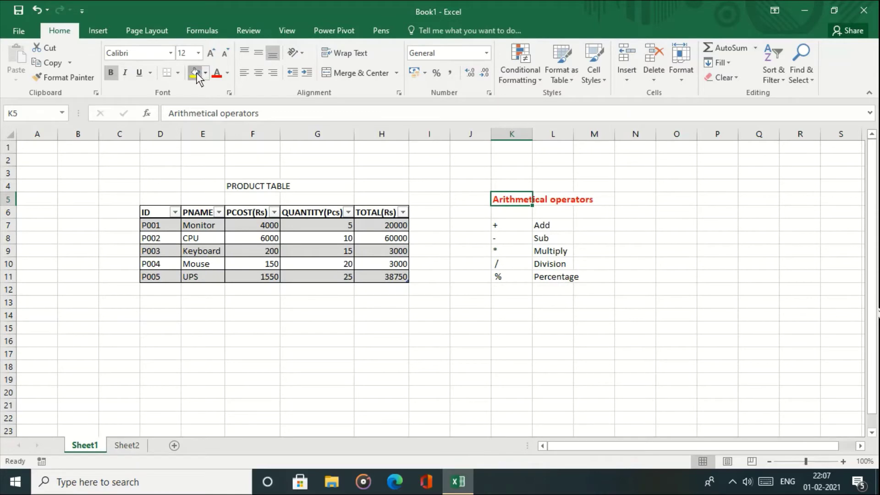
left_click(195, 73)
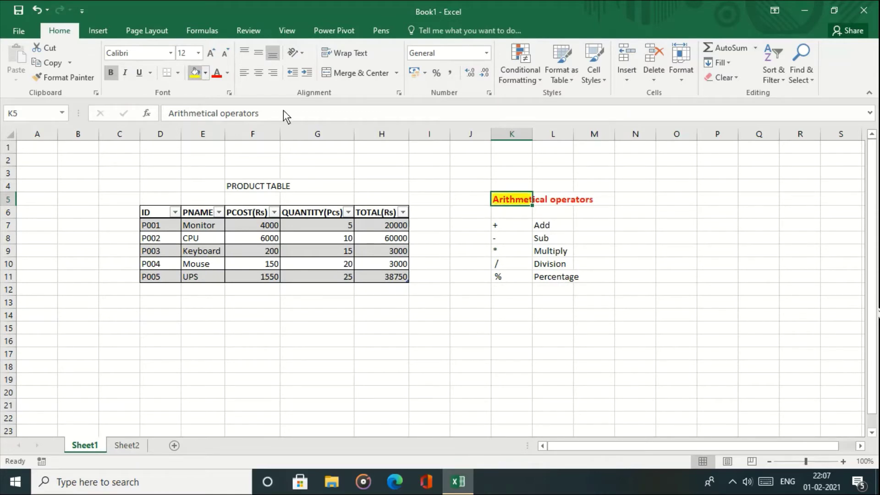
left_click(530, 315)
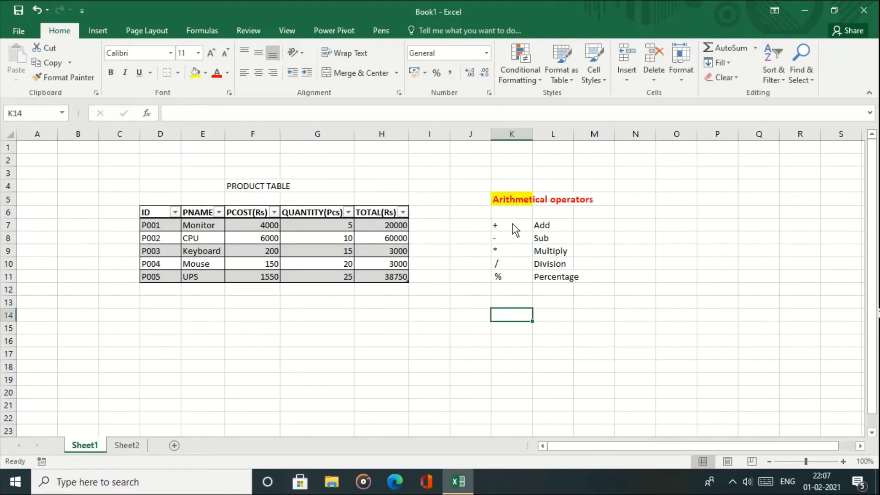
Copy the formatting of the heading in K5 to the P001 cell D7 with Format Painter
left_click(510, 203)
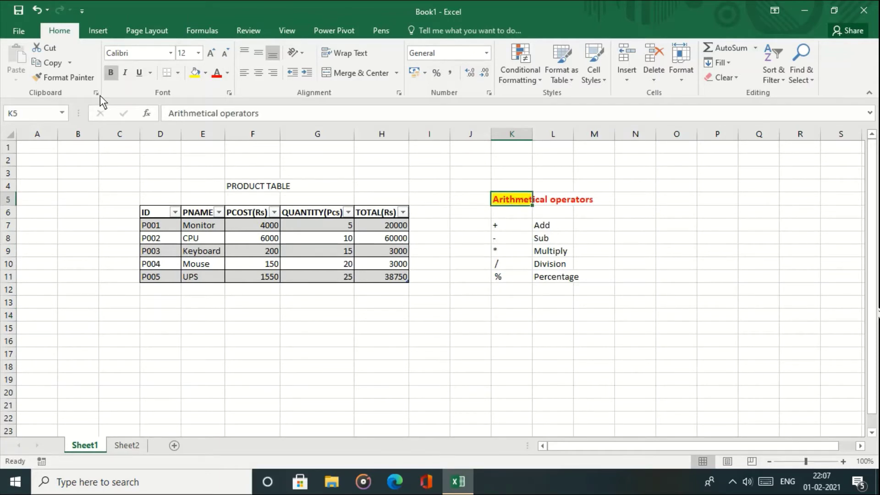
left_click(81, 80)
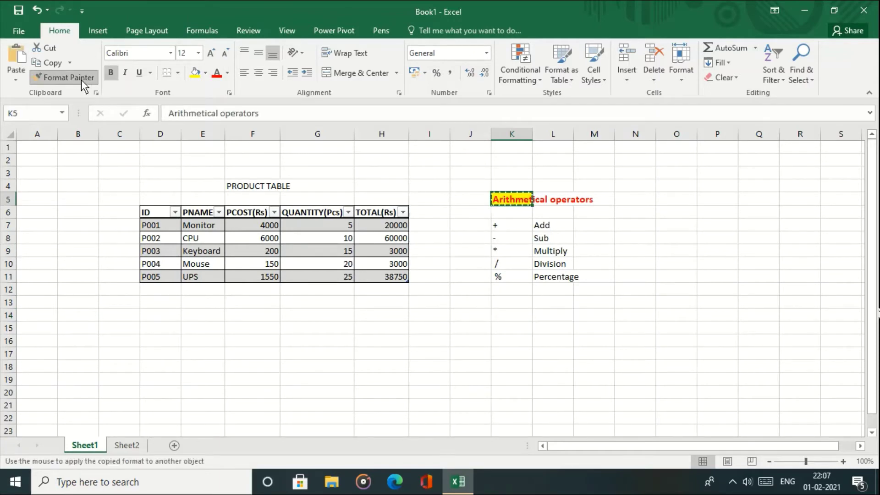
left_click(147, 224)
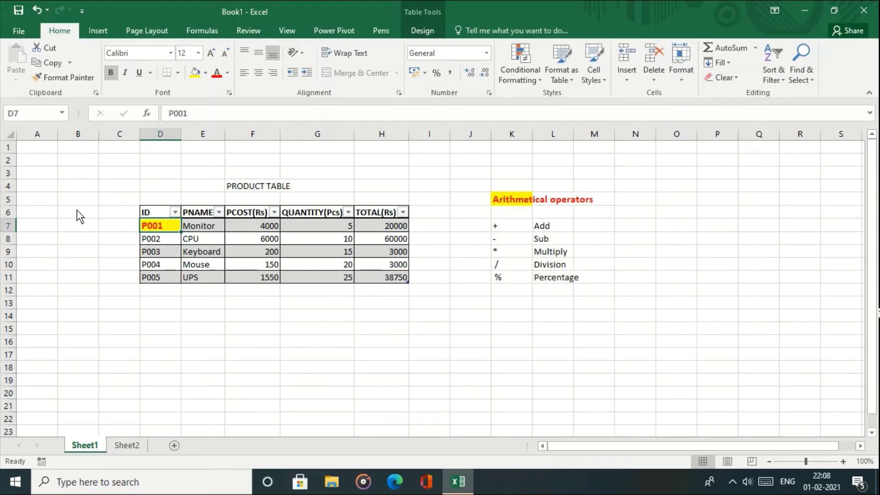
Apply the formatting of D7 to cells D11, F10, G9 and H9 using Format Painter locked for repeated use
left_click(61, 81)
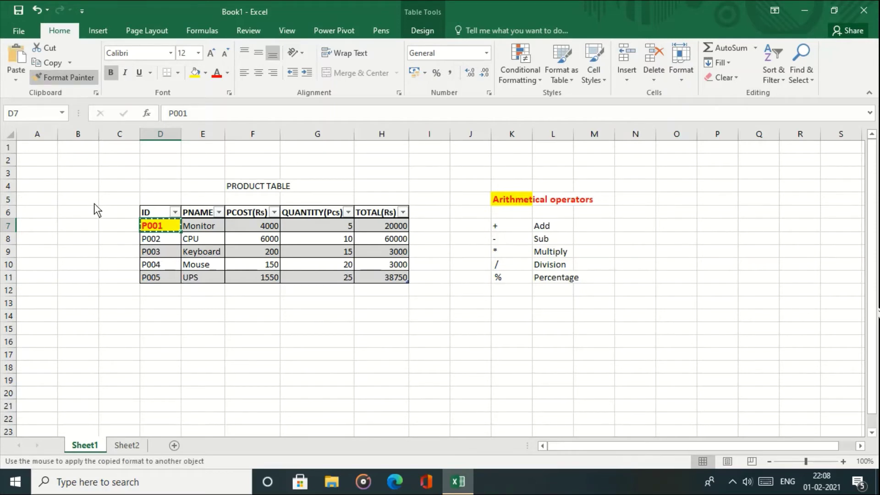
left_click(160, 271)
left_click(264, 264)
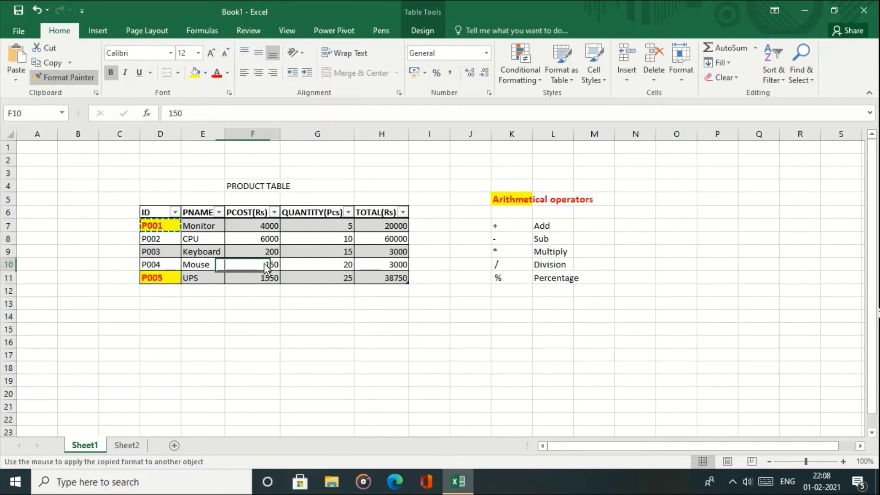
left_click(337, 253)
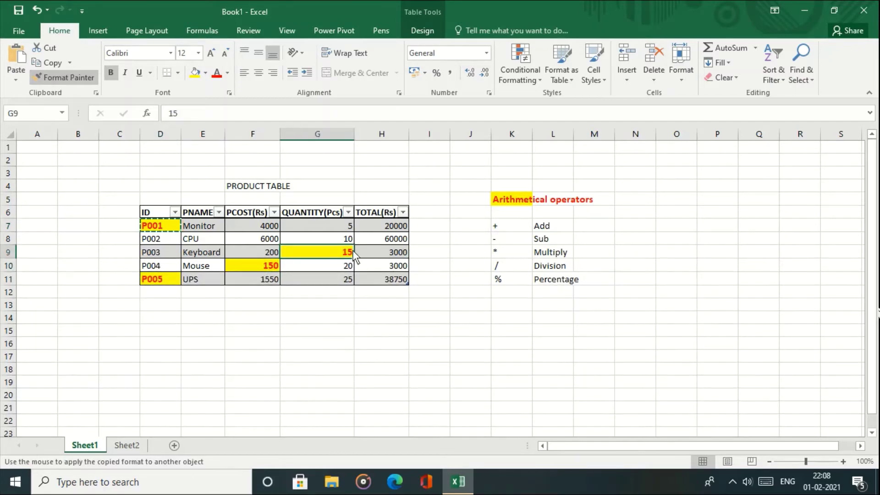
left_click(386, 251)
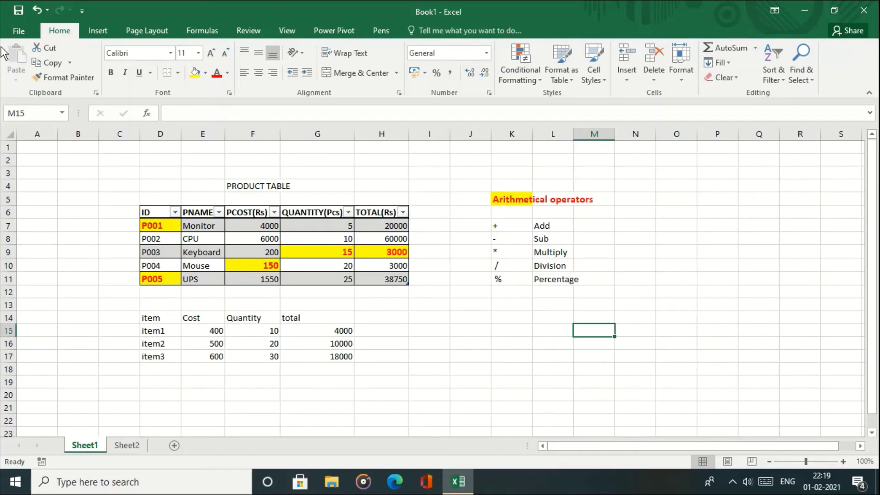
Copy the item table in D14:G17
left_click_drag(151, 317, 317, 356)
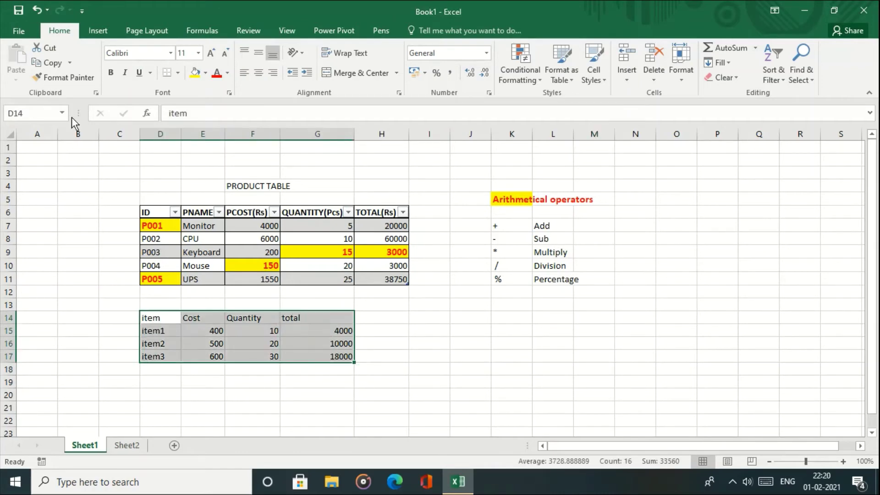
left_click(53, 62)
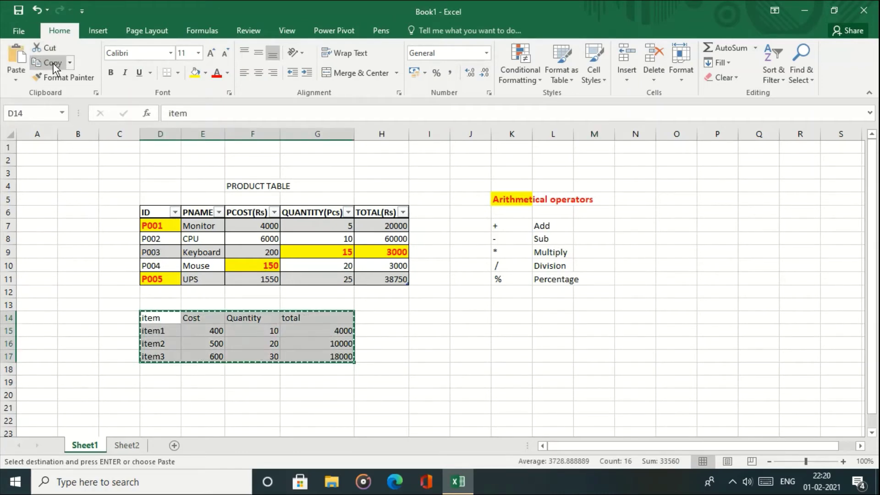
left_click(15, 80)
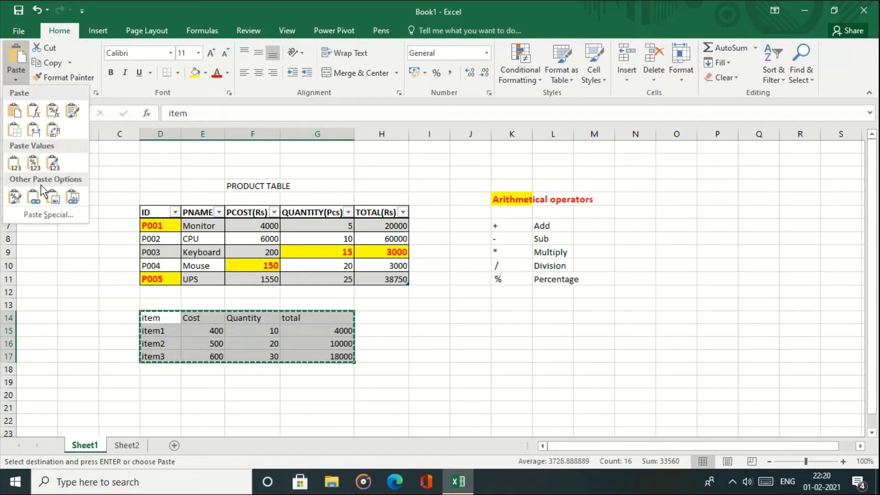
left_click(50, 215)
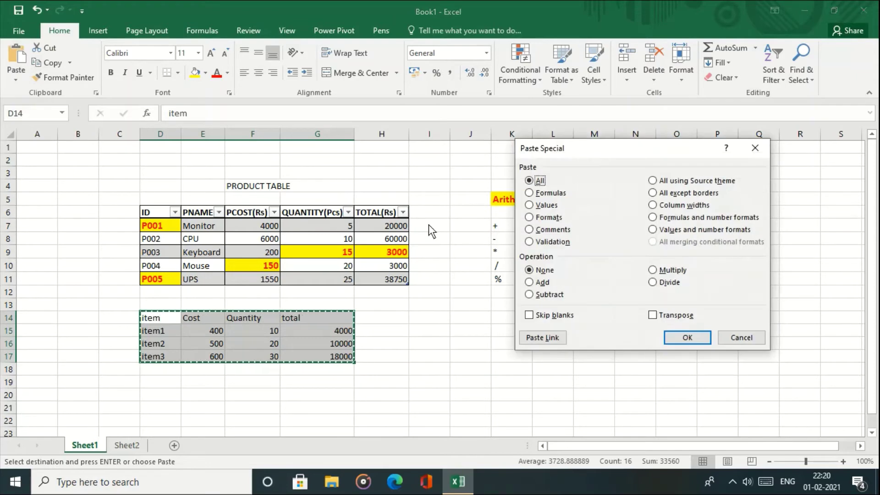
left_click_drag(660, 153, 557, 136)
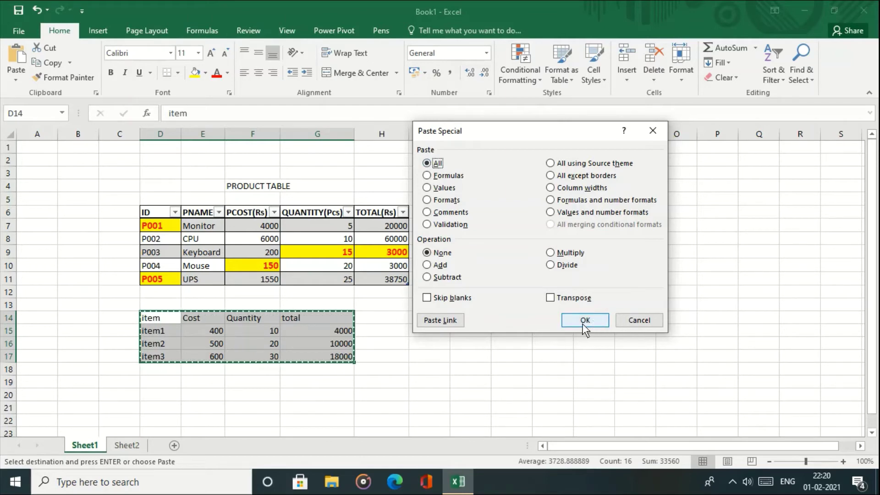
left_click(642, 321)
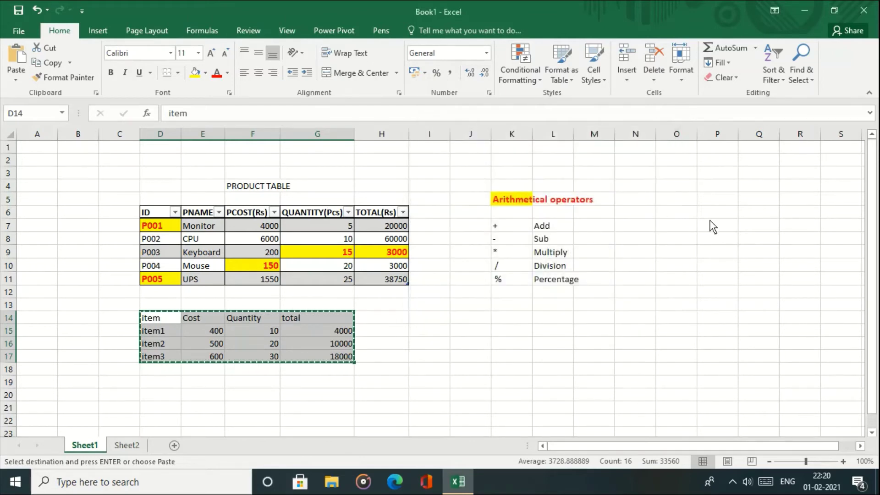
Paste the copied item table at P18 using Paste Special with All, and move the pasted table to M15
left_click(704, 379)
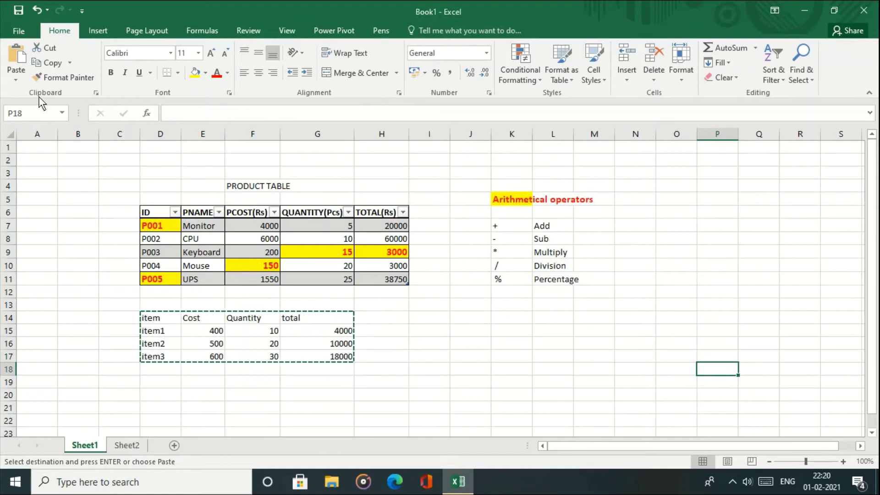
left_click(17, 81)
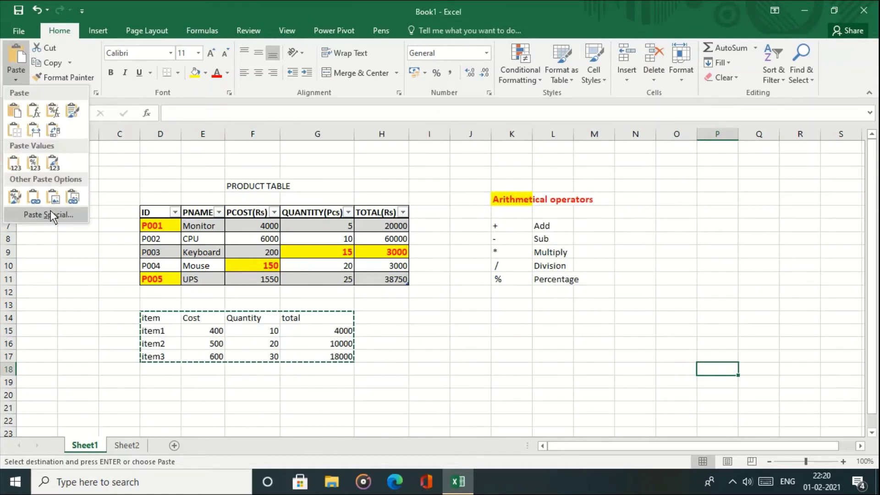
left_click(51, 210)
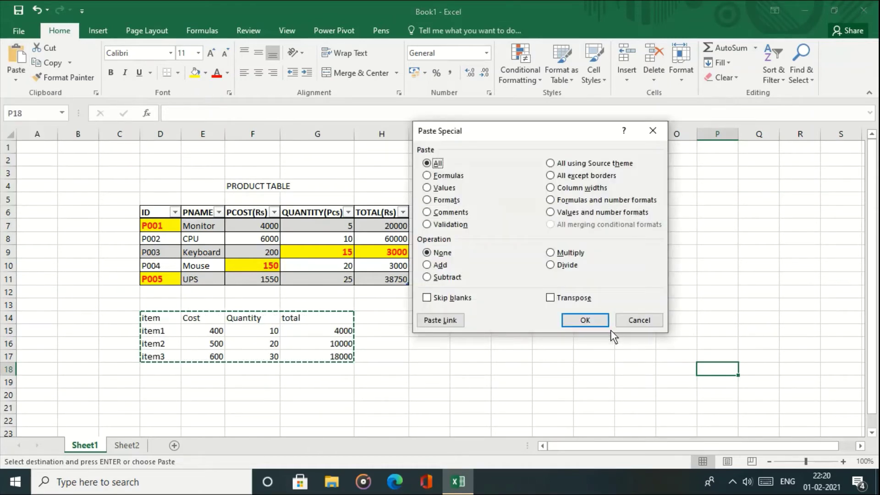
left_click(585, 320)
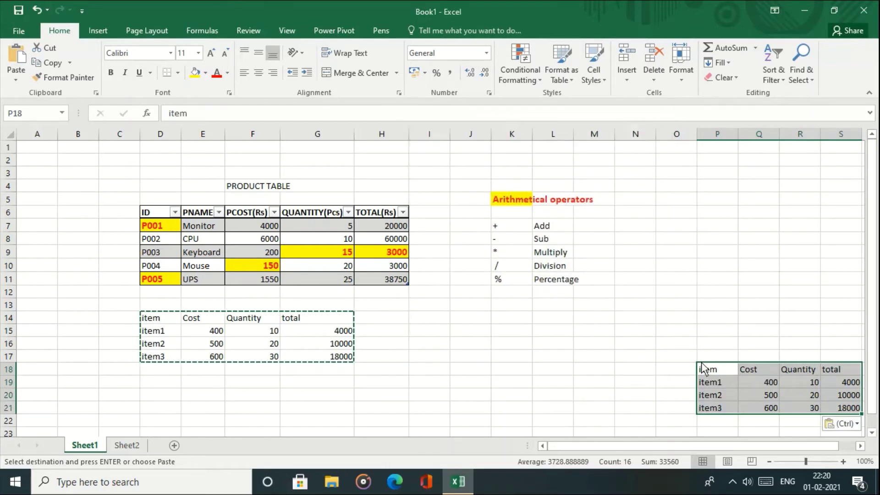
left_click_drag(702, 367, 598, 326)
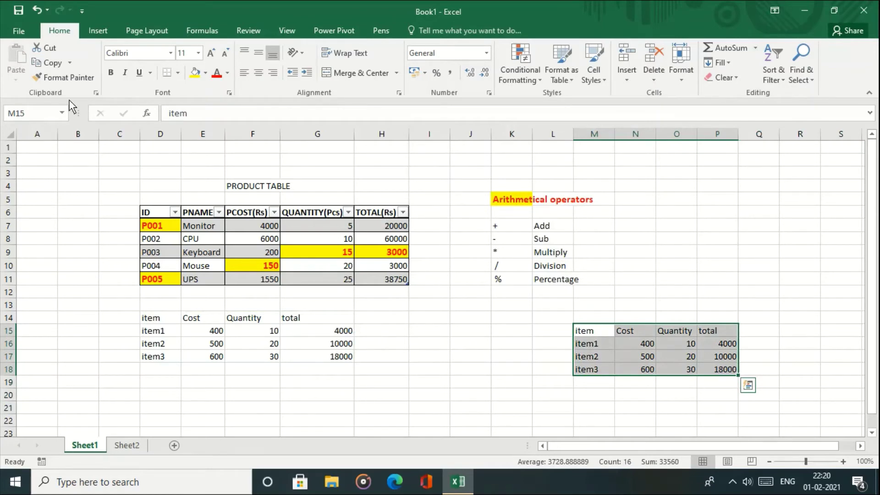
Copy the item table in M15:P18 and paste only its values at Q5 using Paste Special
left_click(48, 62)
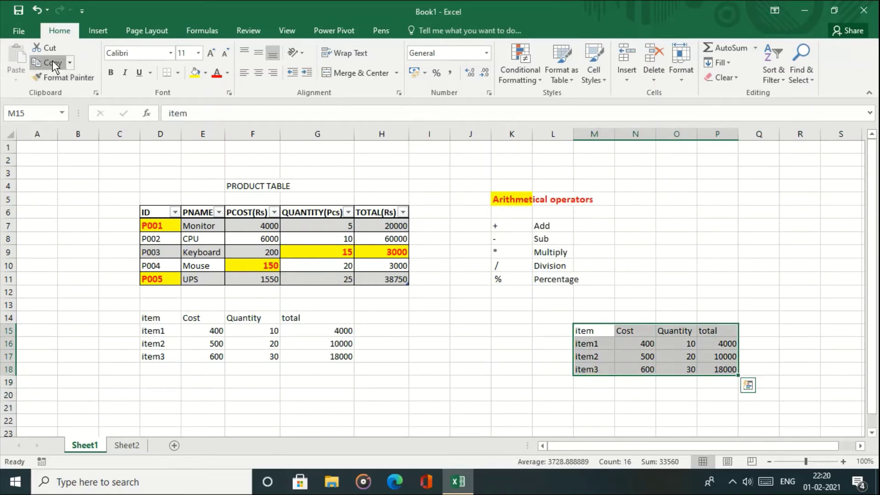
left_click(760, 196)
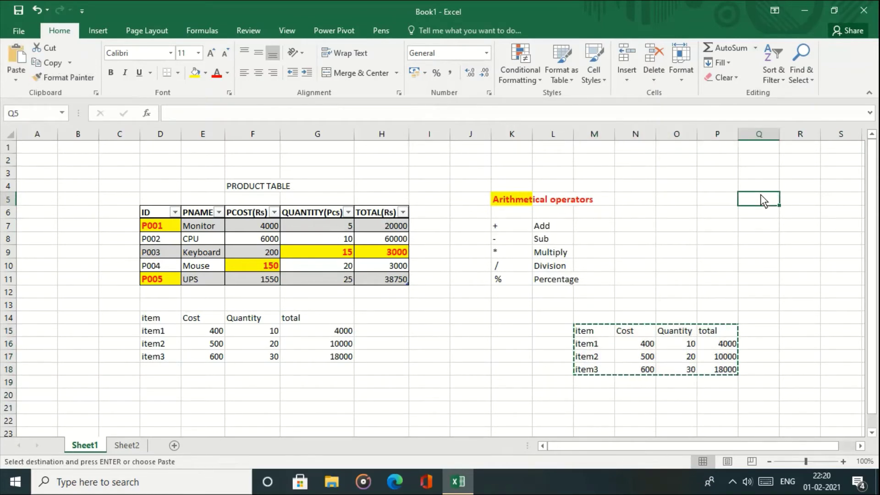
left_click(14, 81)
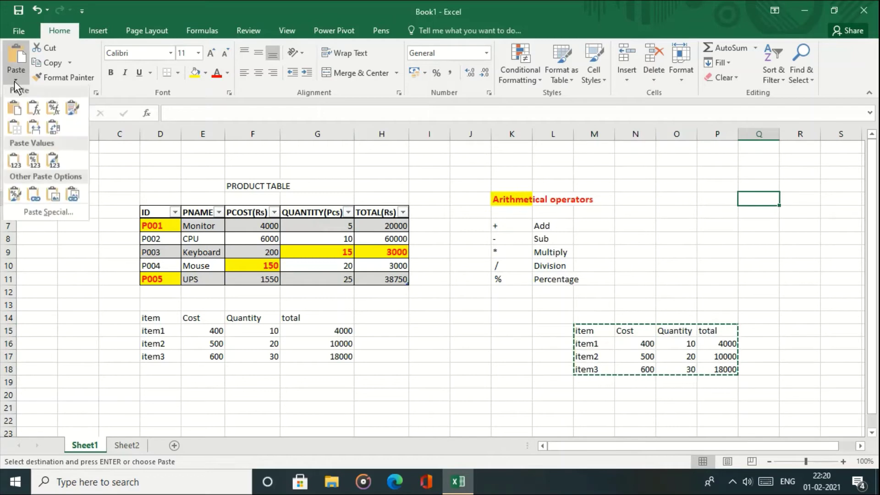
left_click(38, 214)
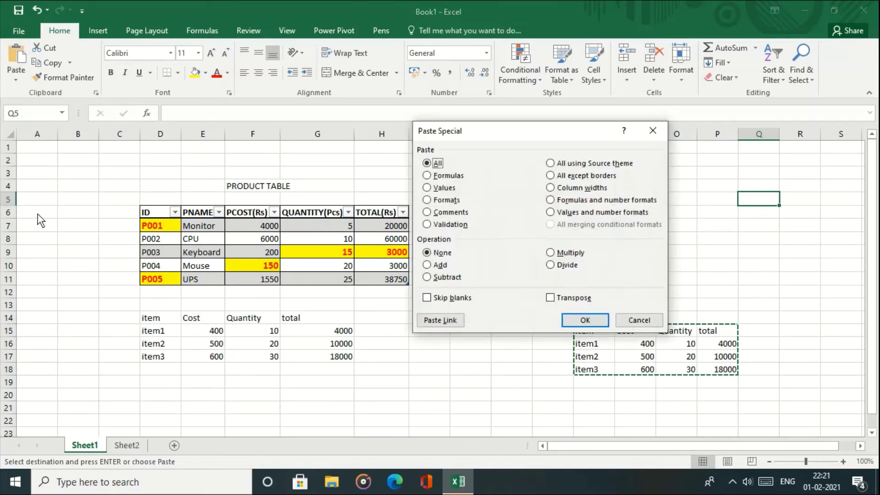
left_click(441, 188)
left_click(604, 317)
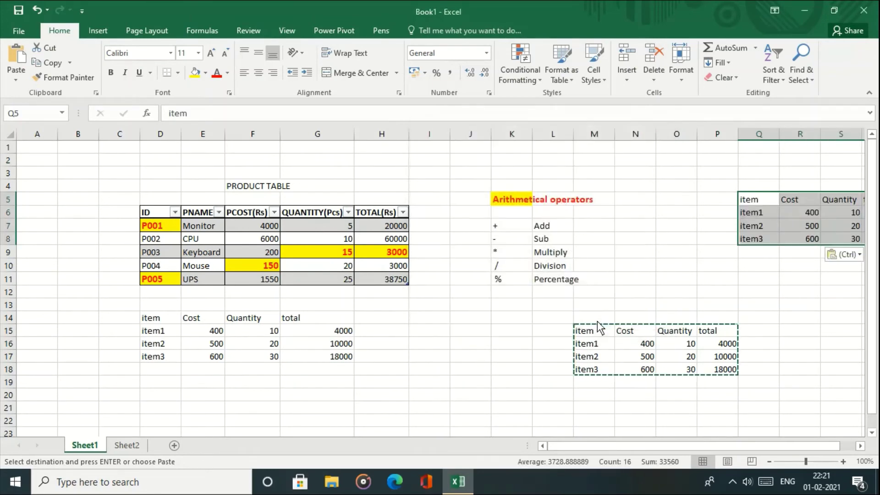
Compare the cell contents of the values-only table's totals in T6:T8 with the totals in P16:P18
left_click_drag(694, 444, 754, 445)
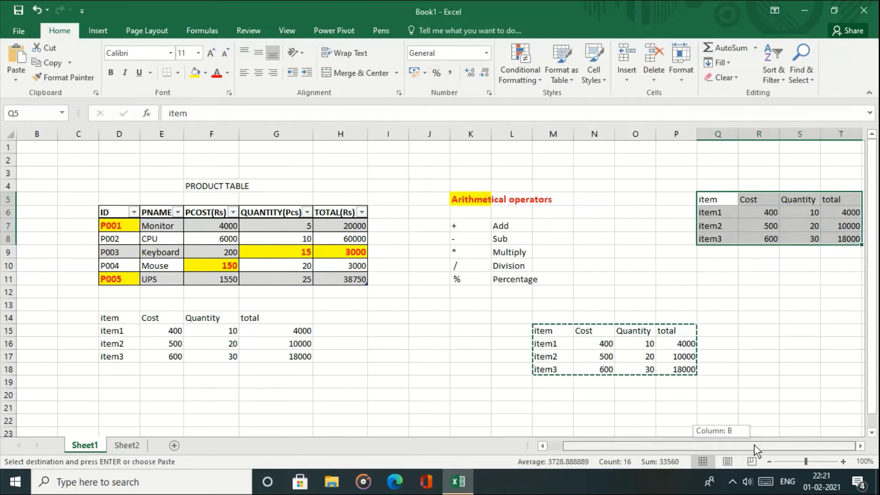
left_click(837, 213)
left_click(845, 226)
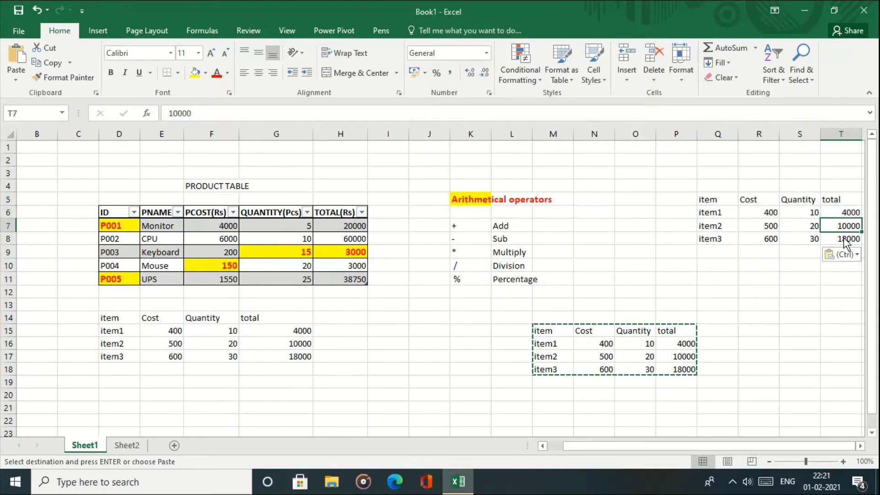
left_click(844, 241)
left_click(843, 214)
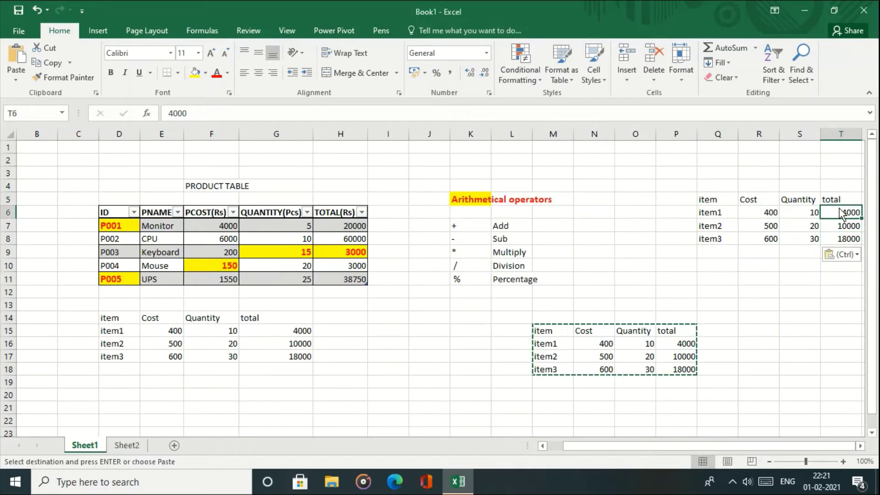
left_click(686, 344)
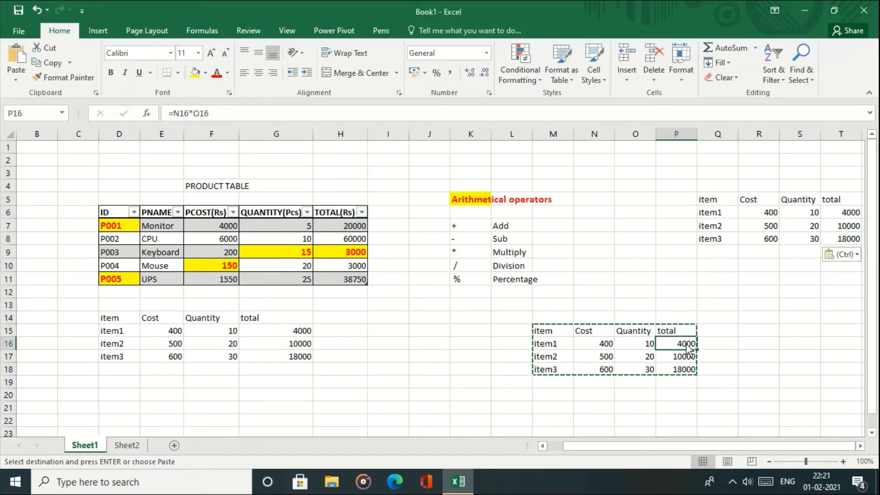
left_click(685, 359)
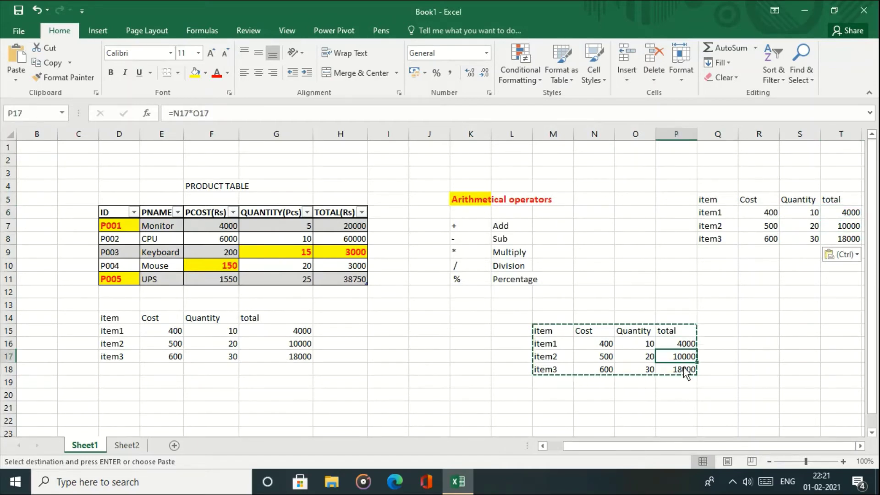
left_click(686, 371)
left_click(683, 345)
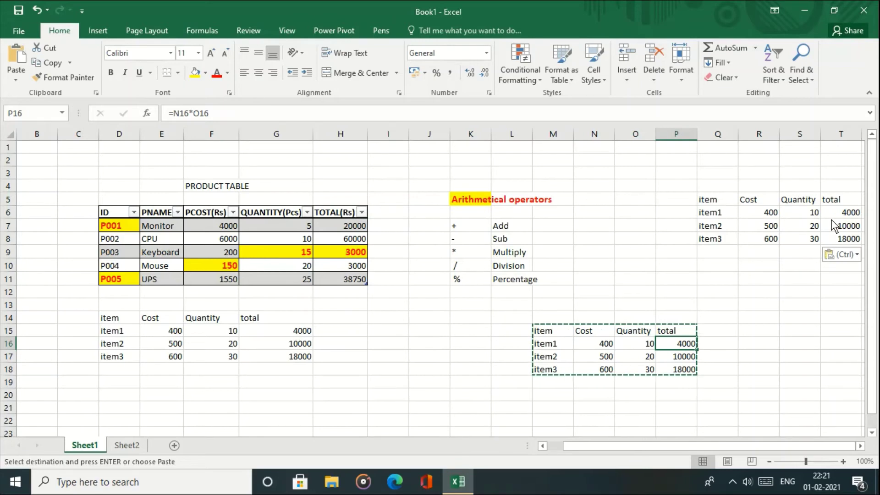
left_click(791, 216)
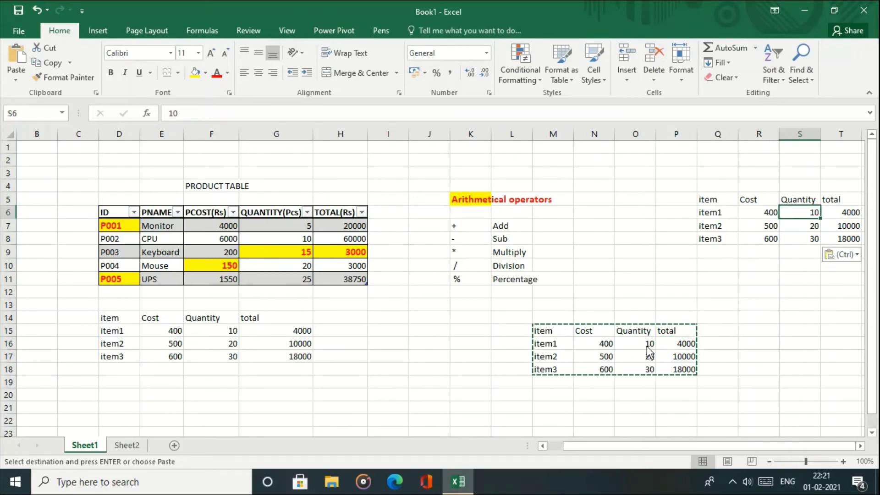
Check whether the totals in T6:T8 and P16:P17 contain plain values or formulas
left_click(846, 213)
left_click(845, 226)
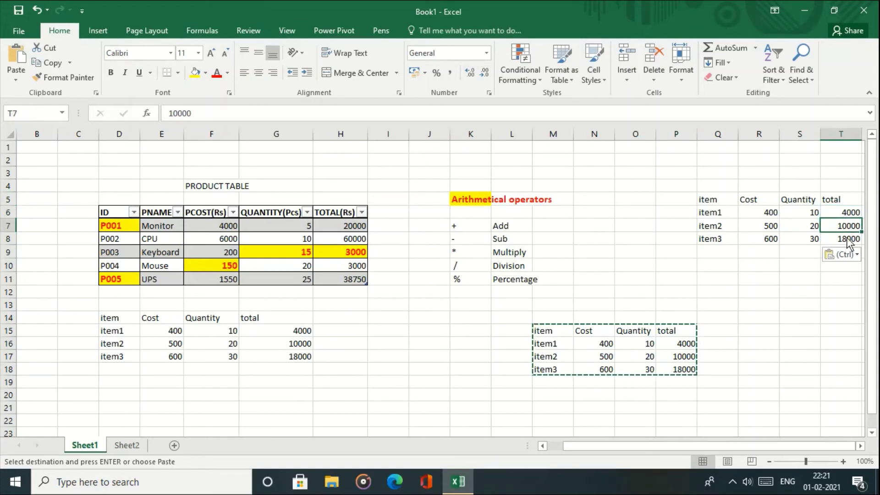
left_click(848, 240)
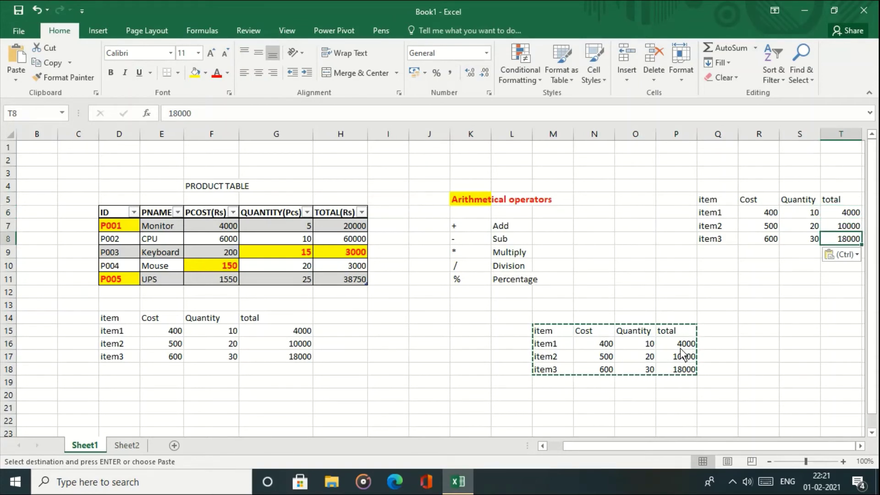
left_click(680, 348)
left_click(679, 361)
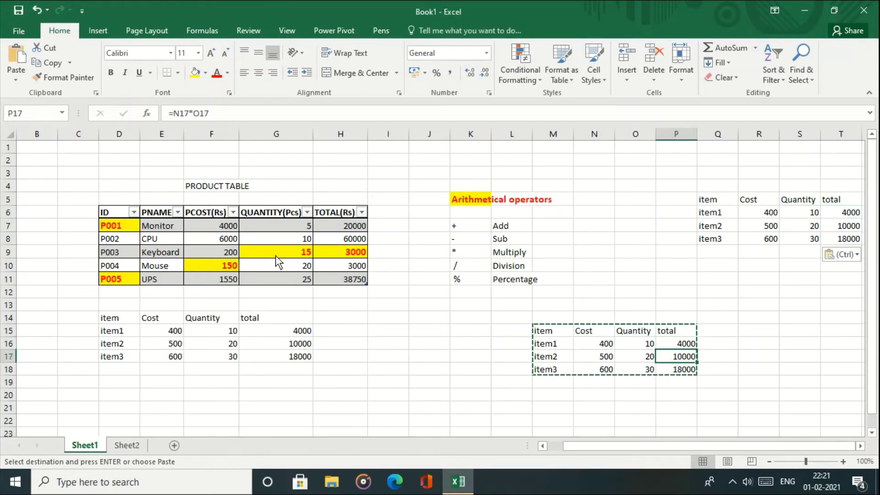
left_click(15, 81)
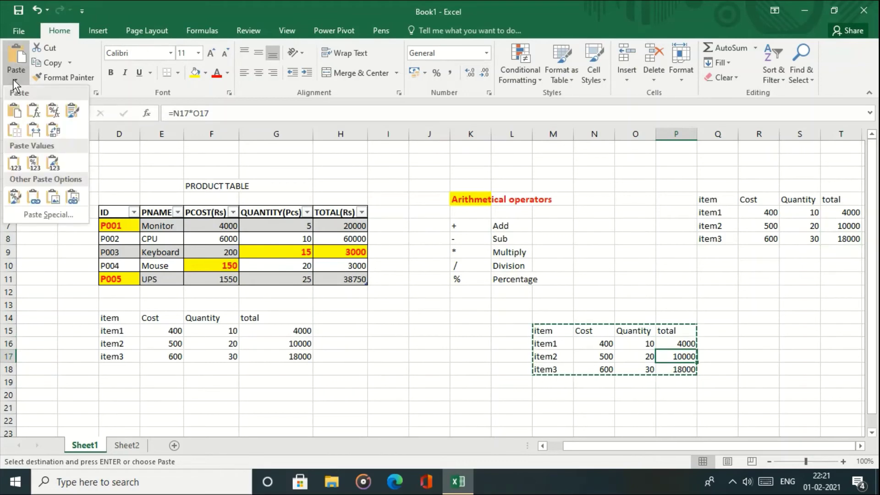
left_click(39, 212)
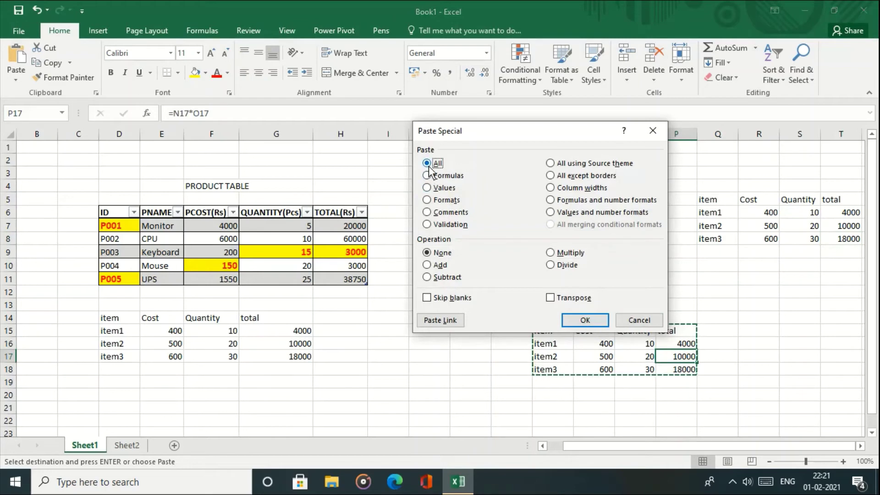
left_click(640, 320)
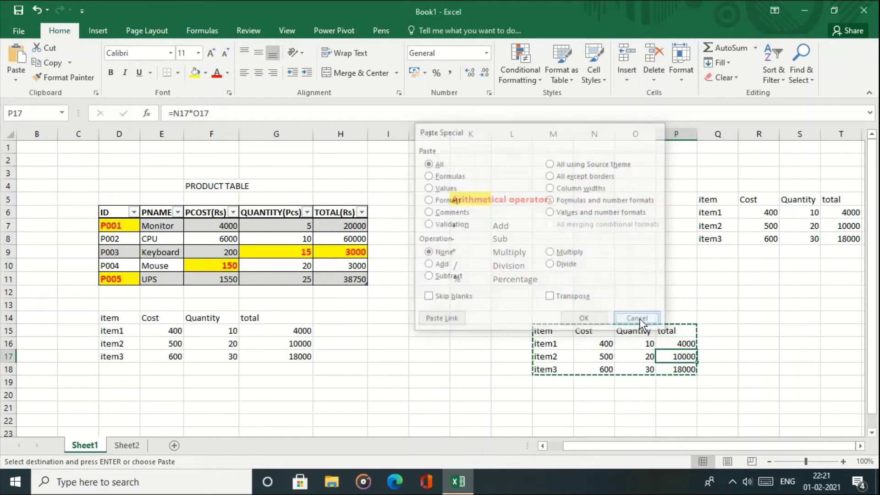
Enter 45 in G21 and 4 in H21
left_click(283, 408)
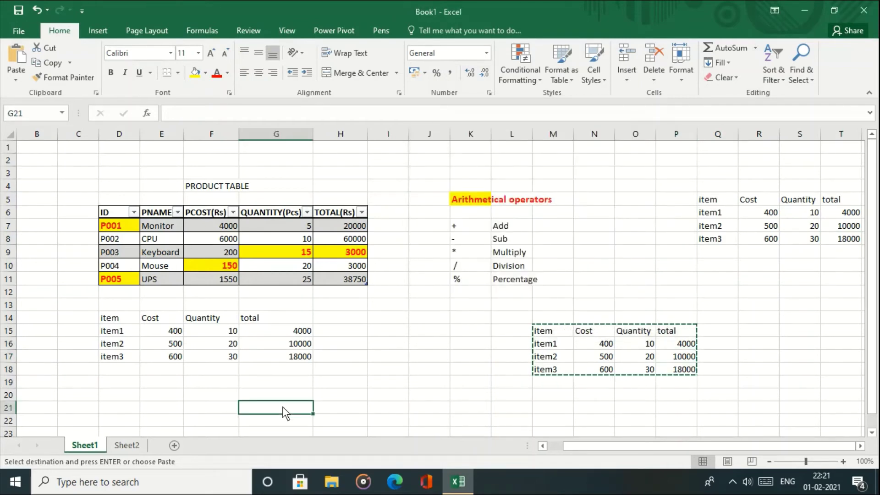
type("45")
key("Tab")
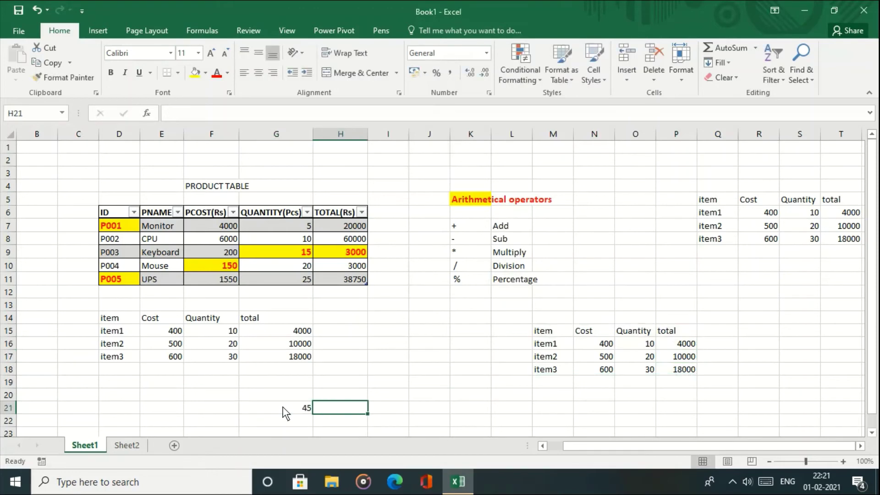
type("4")
key("Tab")
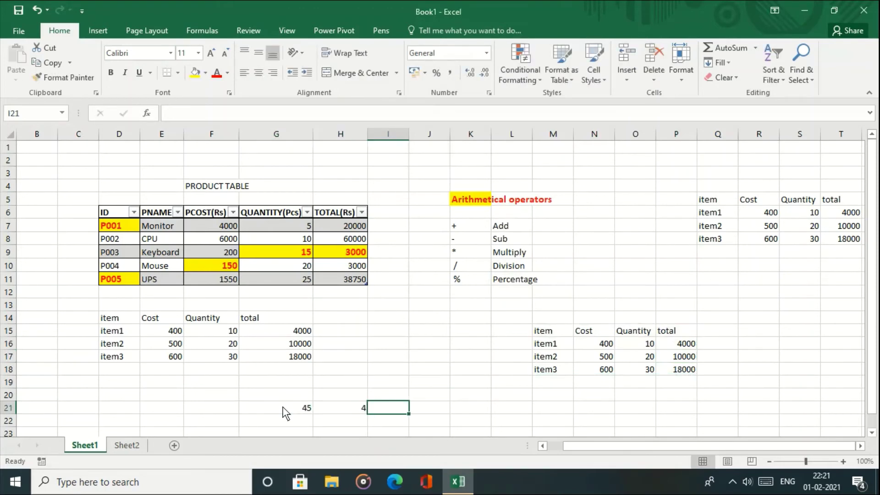
Copy the total formula in G15 and paste only its formula into I21 using Paste Special
left_click(283, 329)
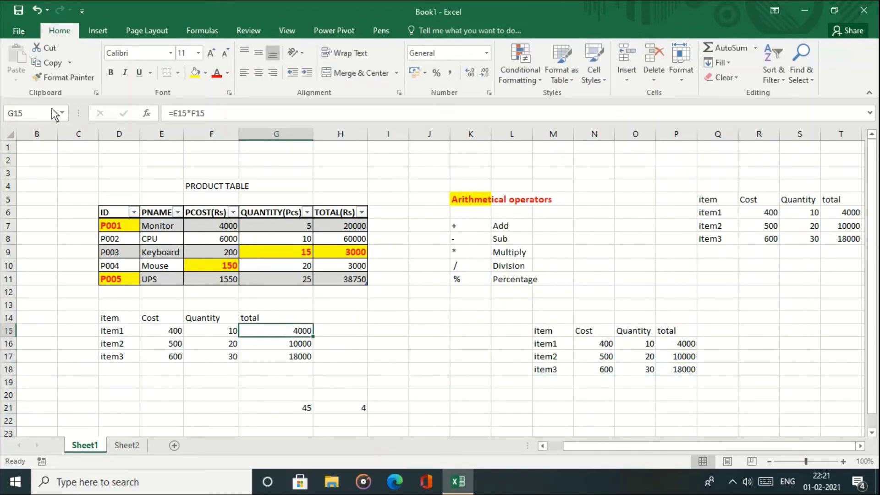
left_click(44, 63)
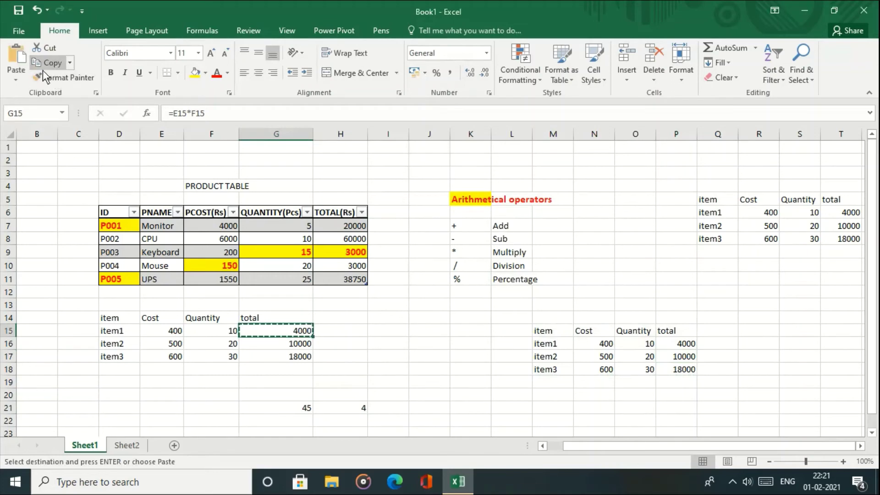
left_click(17, 81)
left_click(34, 212)
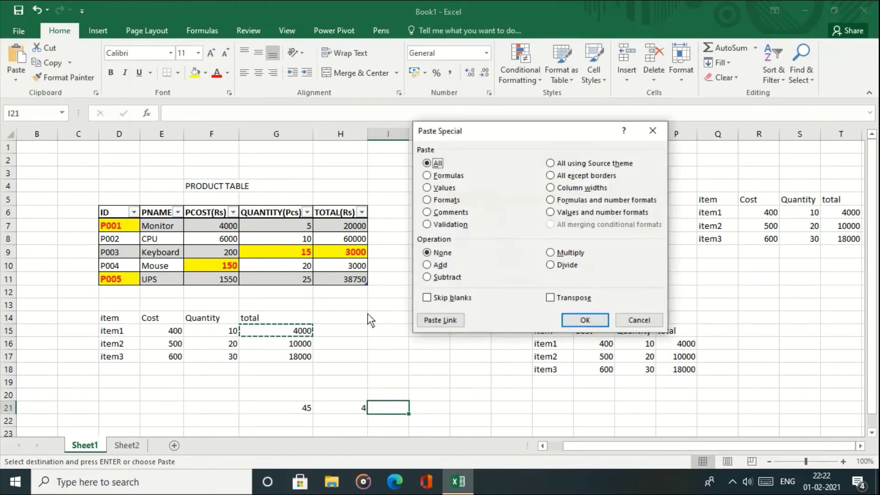
left_click(433, 176)
left_click(586, 320)
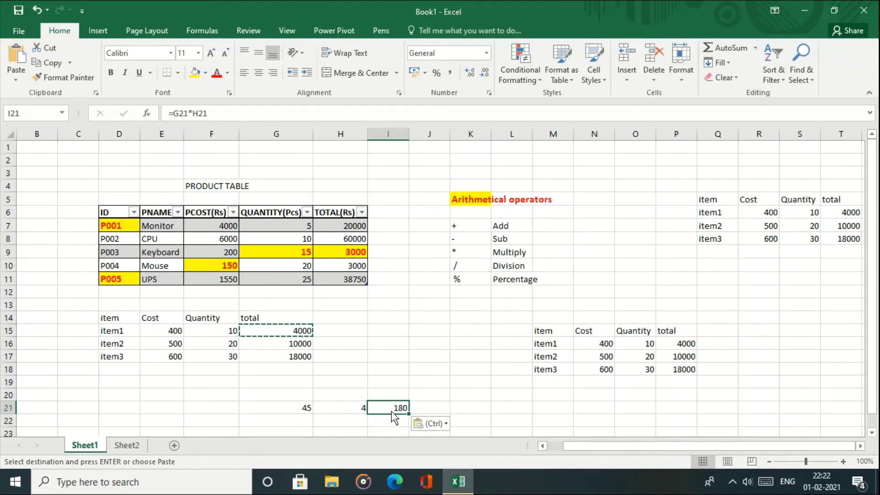
left_click(18, 81)
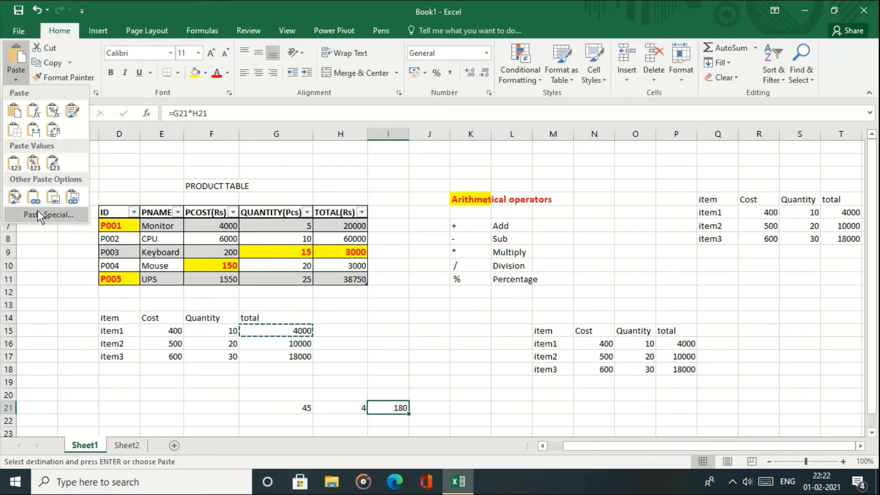
key("Escape")
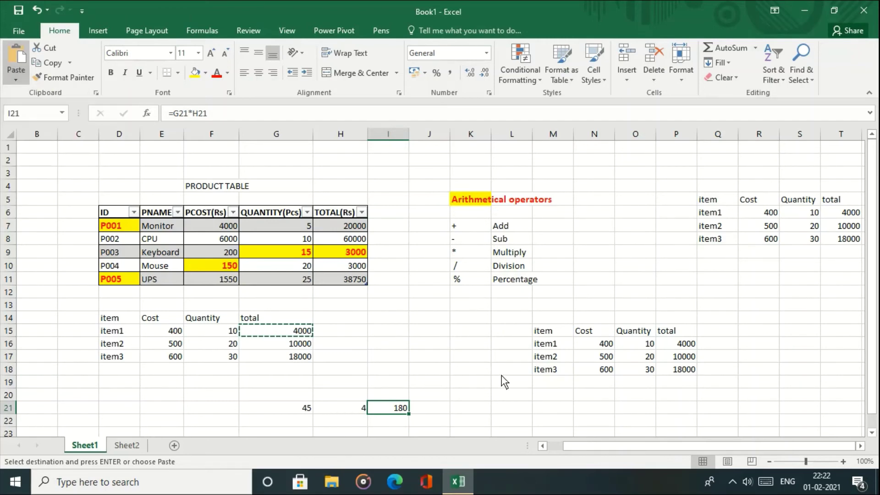
left_click(550, 419)
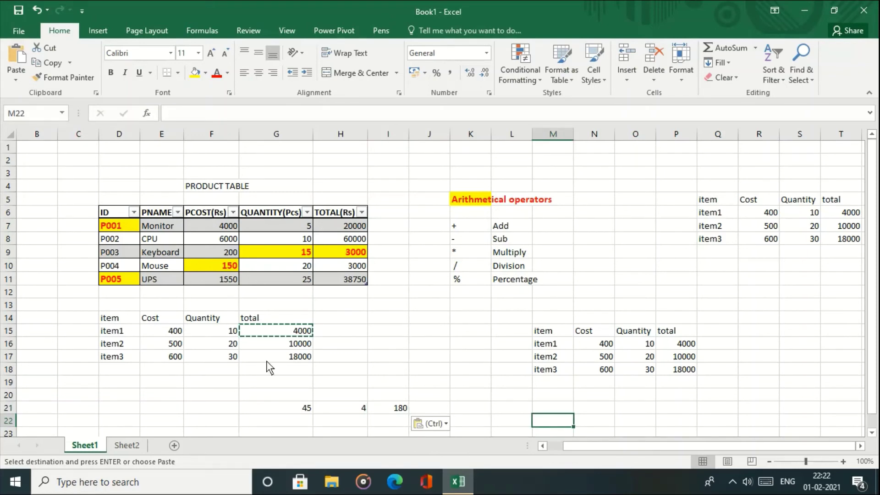
left_click_drag(108, 224, 348, 225)
Copy the Arithmetical operators heading in K5 and paste only its formats onto item1 in M16 using Paste Special
left_click(474, 198)
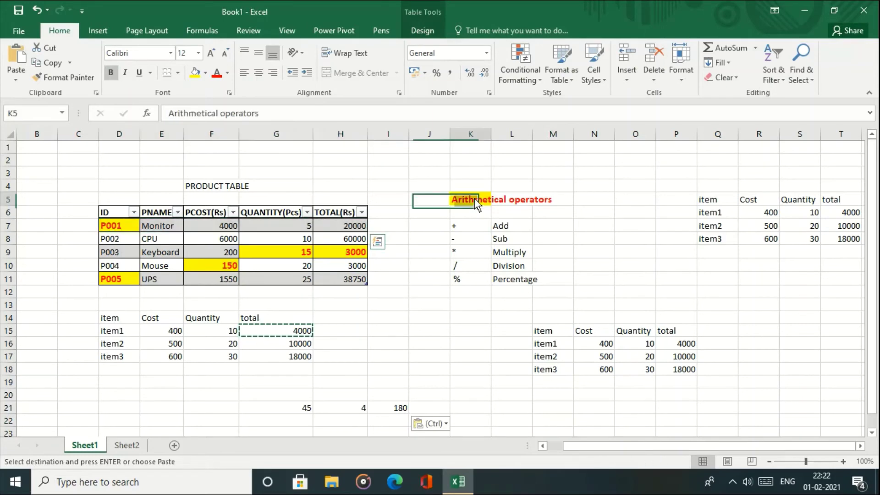
left_click(52, 64)
left_click(13, 79)
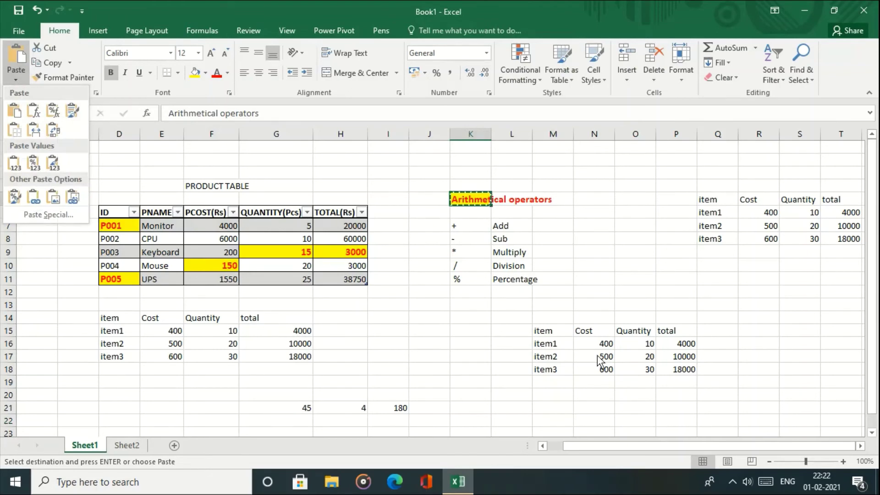
left_click(551, 351)
left_click(550, 350)
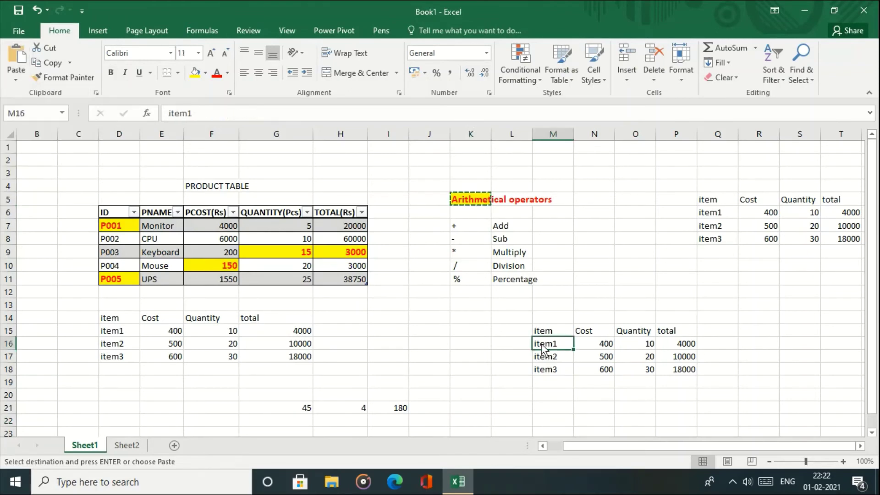
left_click(12, 80)
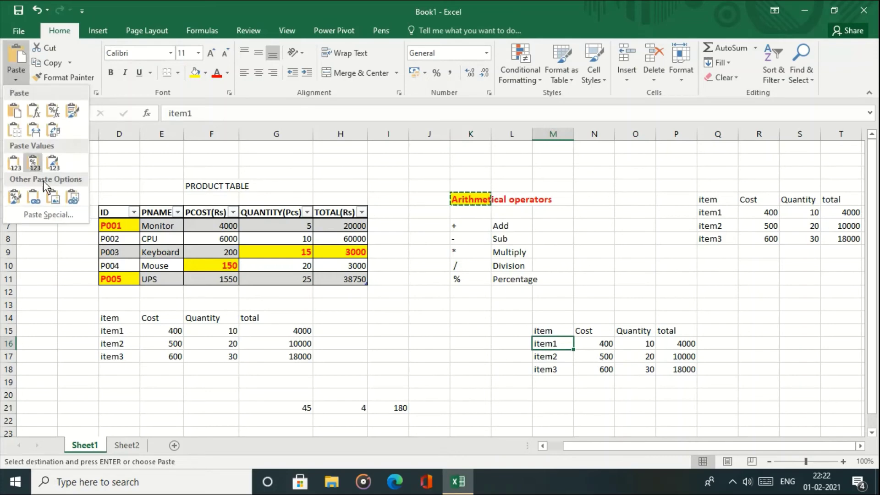
left_click(51, 212)
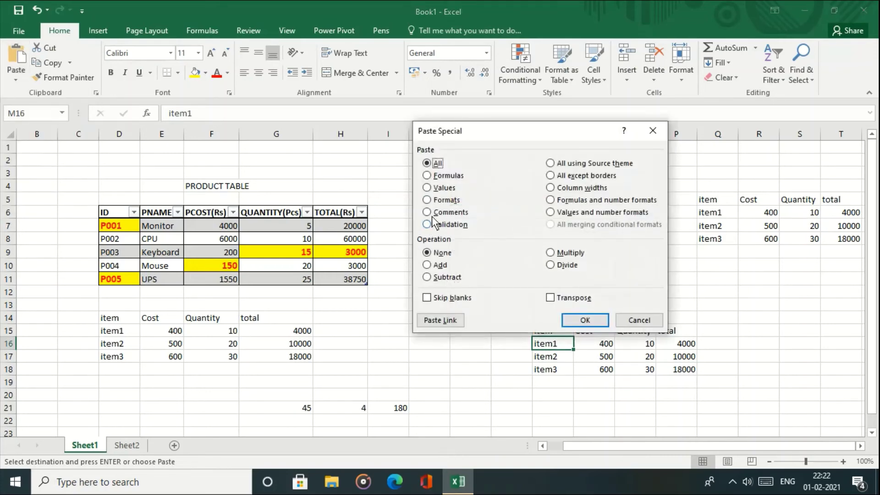
left_click(427, 200)
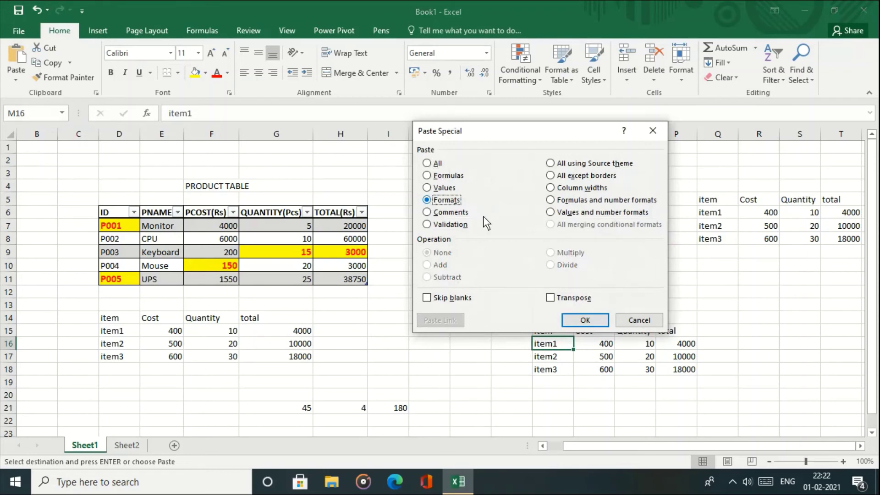
left_click(595, 319)
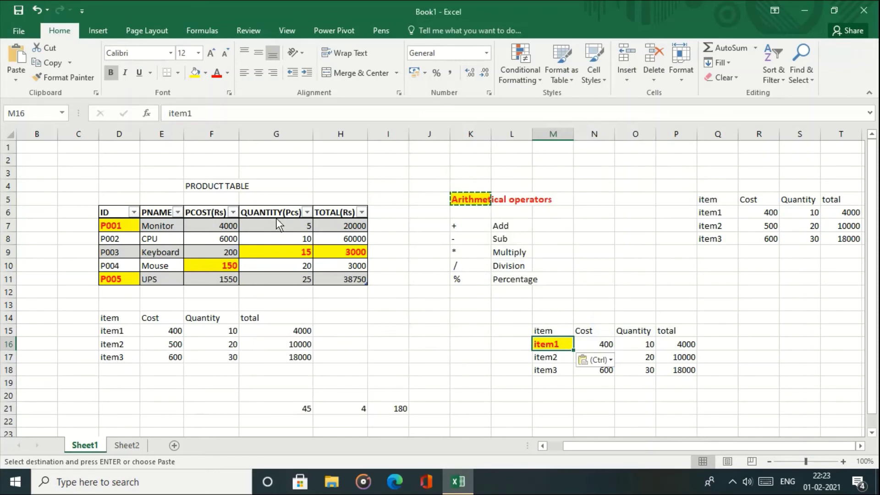
left_click(15, 83)
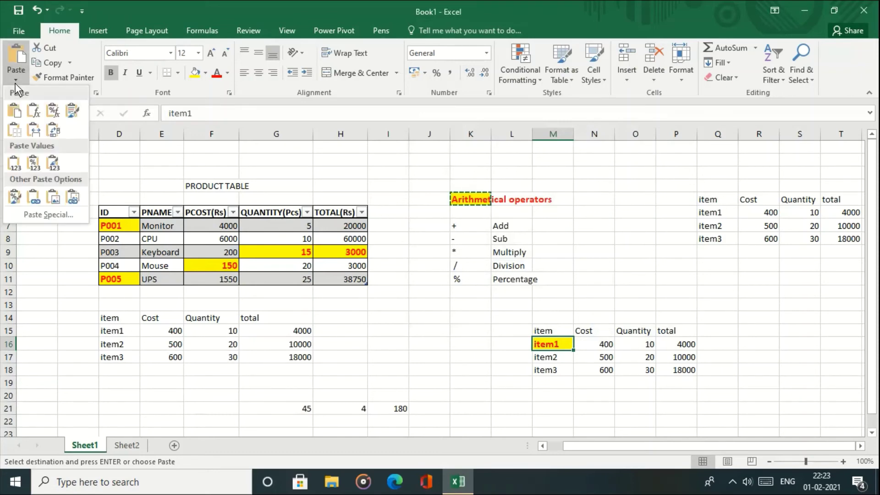
left_click(27, 218)
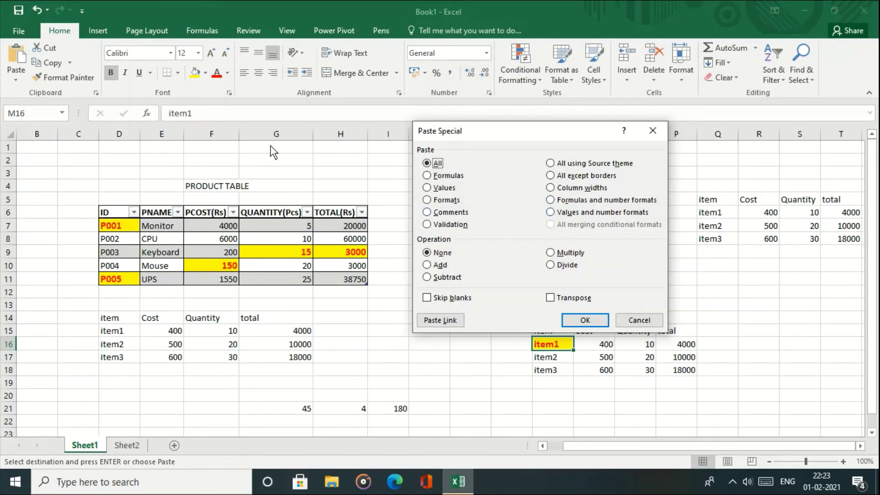
left_click(638, 319)
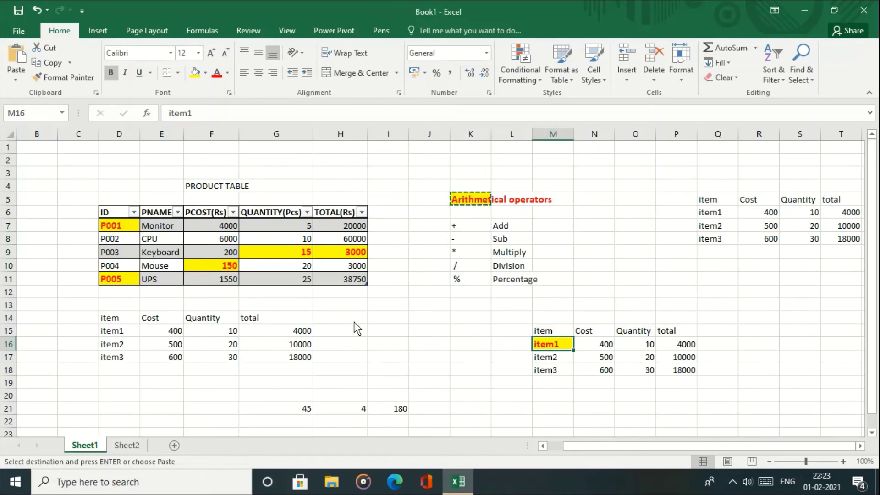
Copy the item table in D14:G17 and paste it as a link at D18 on Sheet2 using Paste Special
left_click_drag(114, 320, 293, 359)
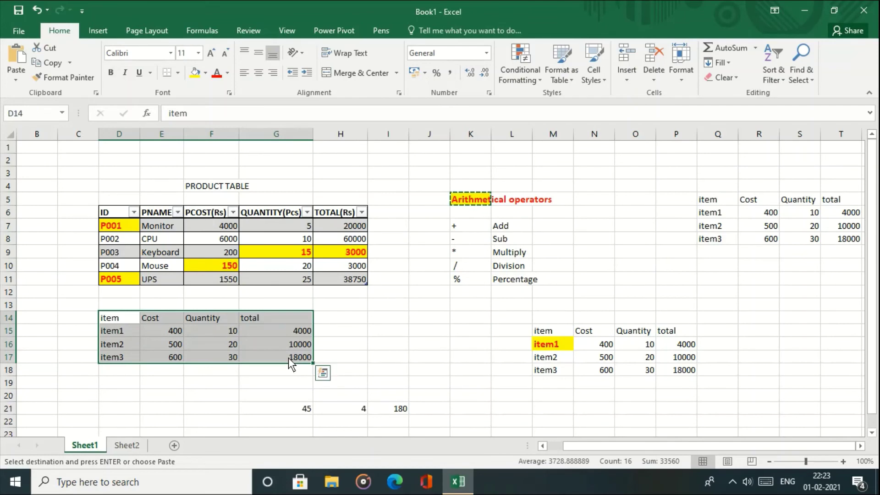
left_click(51, 62)
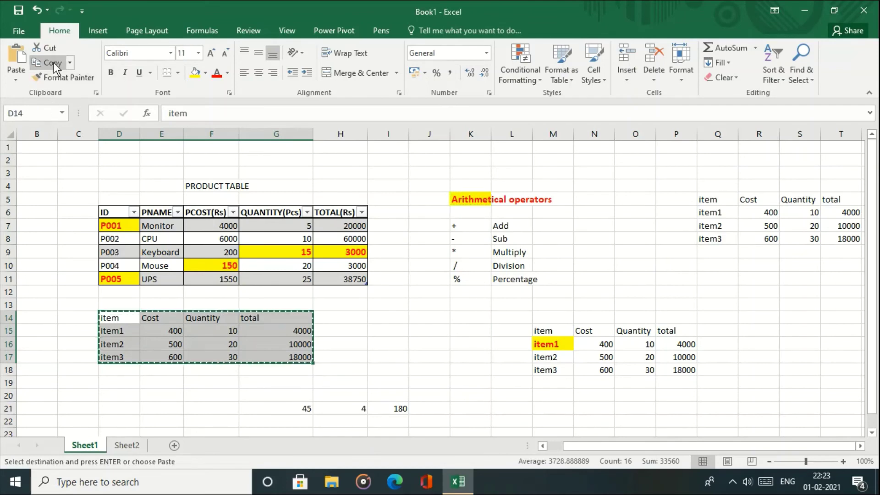
left_click(144, 444)
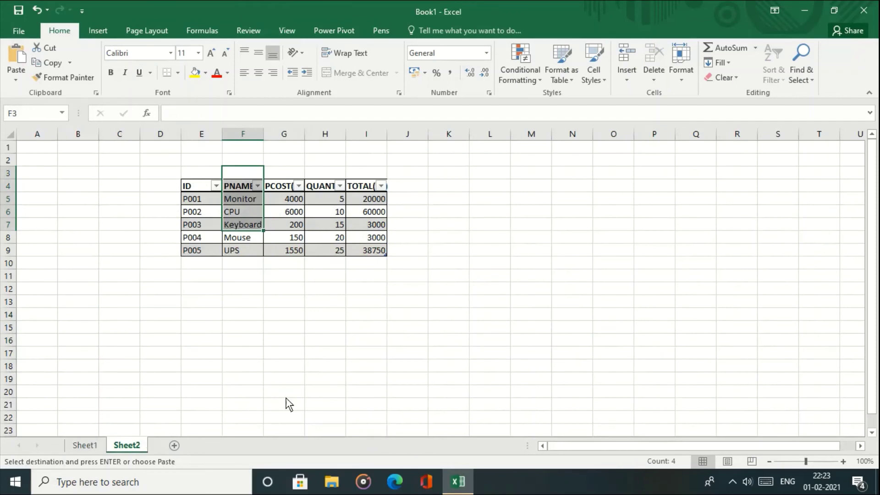
left_click(160, 370)
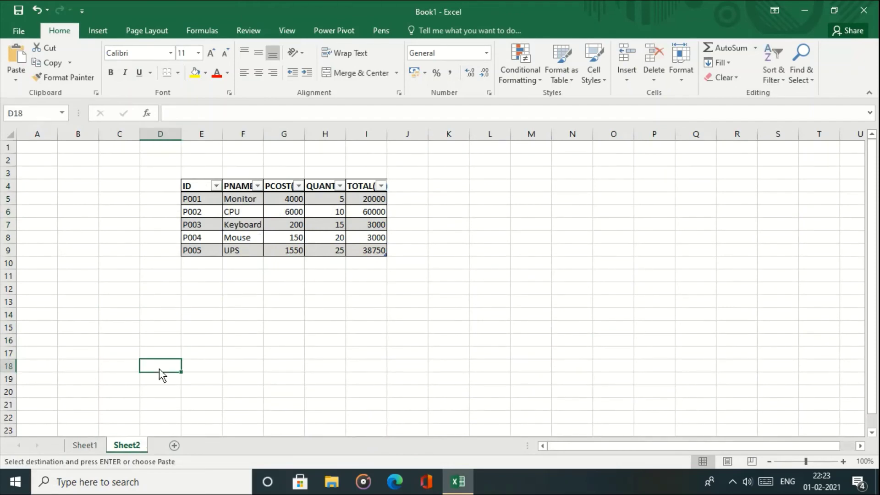
left_click(16, 77)
left_click(42, 215)
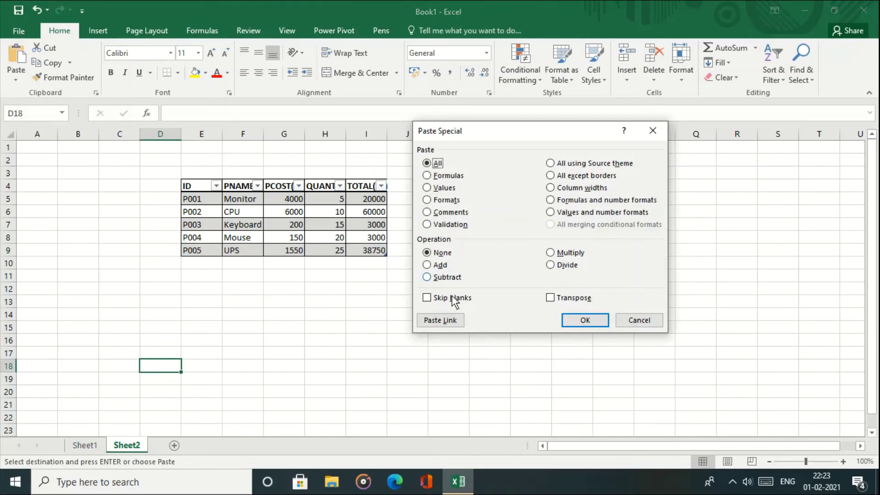
left_click(441, 320)
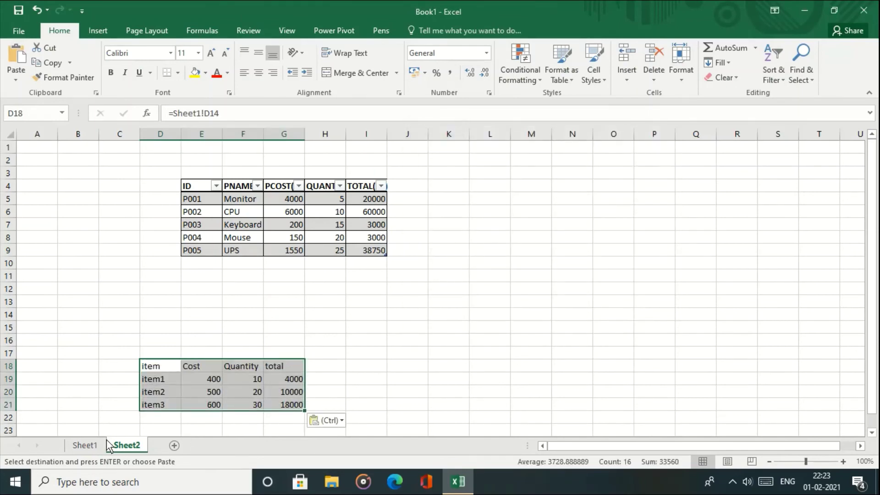
Compare the original item table on Sheet1 with its linked copy on Sheet2, ending on Sheet1
left_click(94, 443)
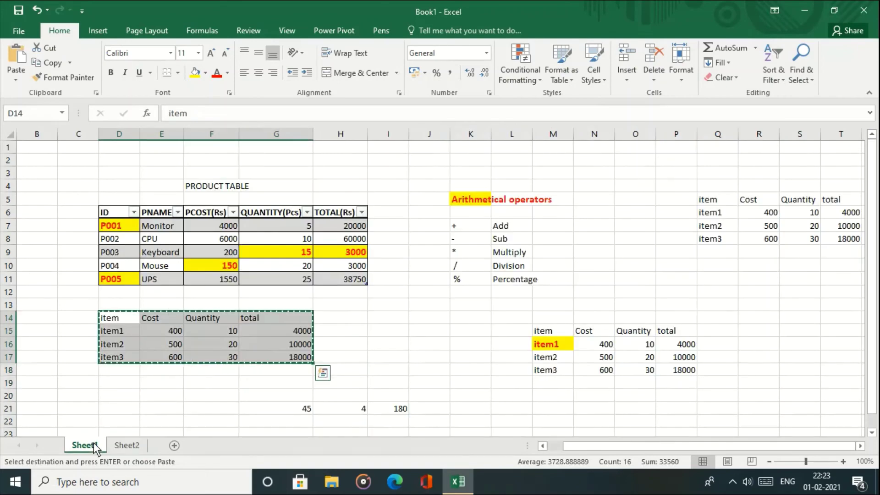
left_click(135, 452)
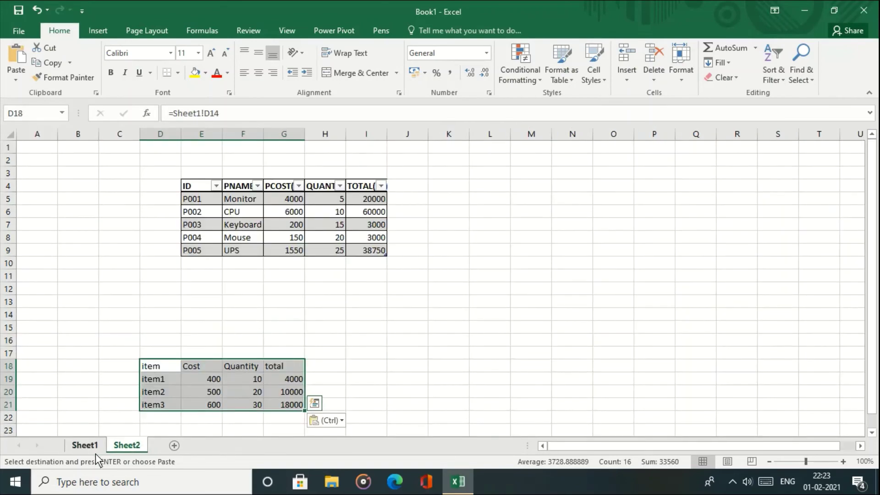
left_click(95, 452)
left_click(127, 446)
left_click(77, 440)
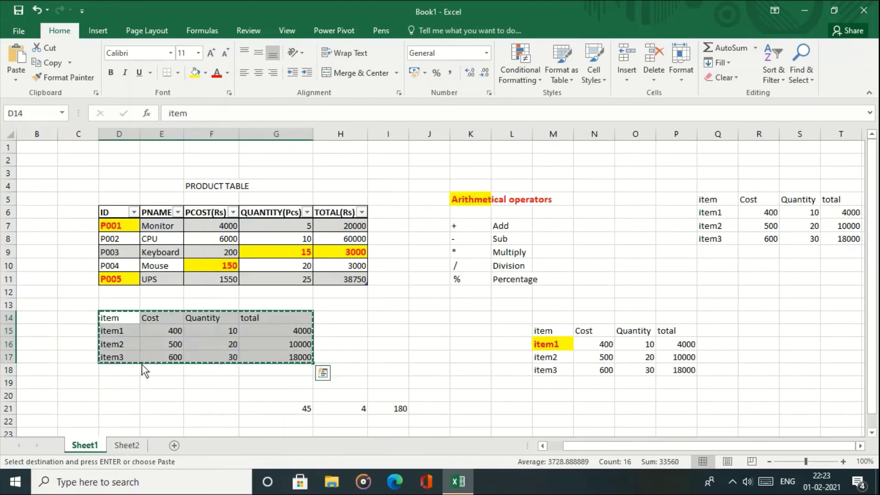
Set item2's quantity in F16 on Sheet1 to 30 and check the linked item table on Sheet2
left_click(163, 343)
left_click(139, 443)
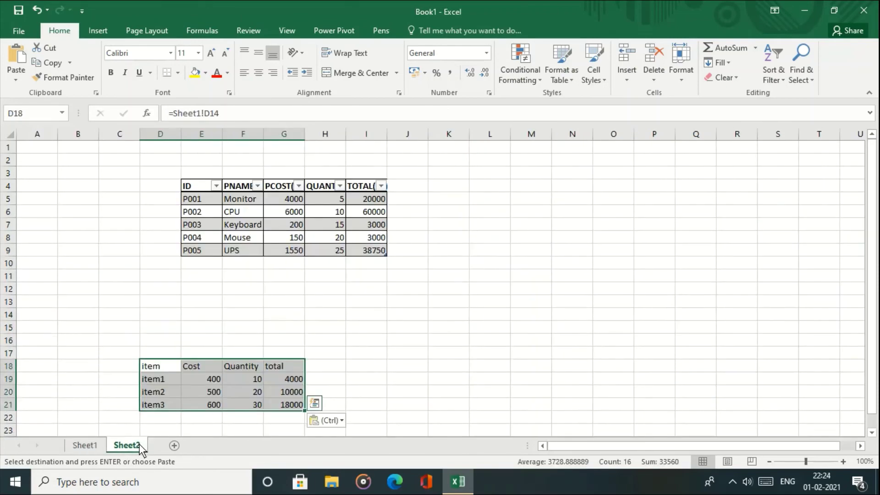
left_click(96, 445)
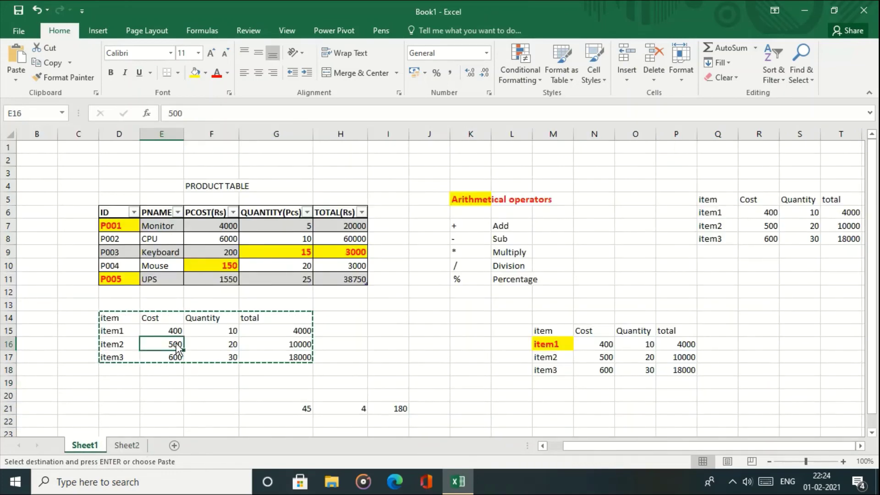
left_click(218, 346)
type("3")
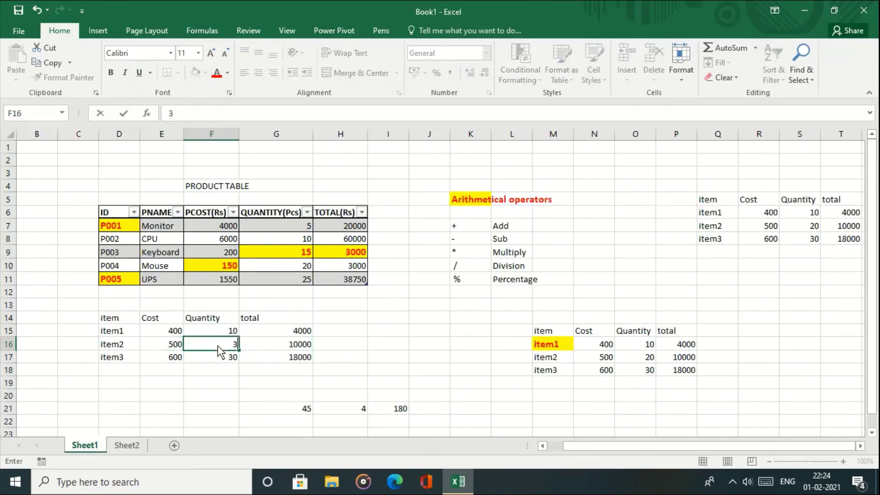
type("0")
left_click(243, 370)
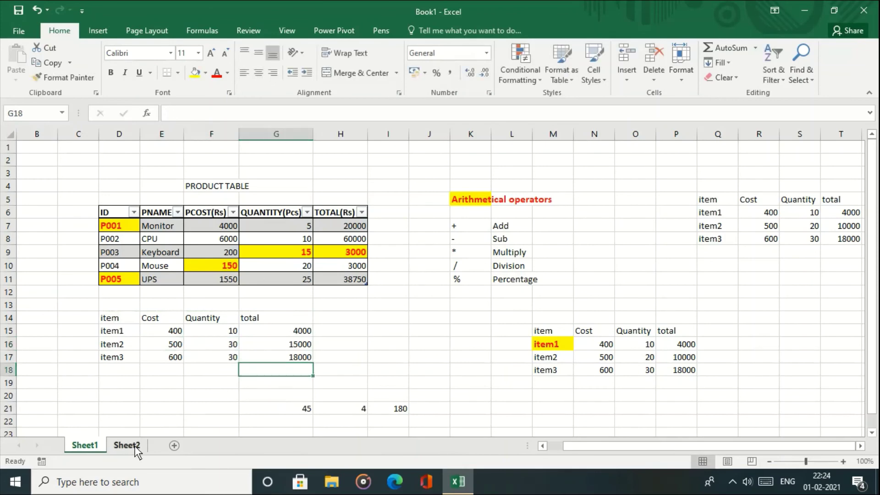
left_click(126, 445)
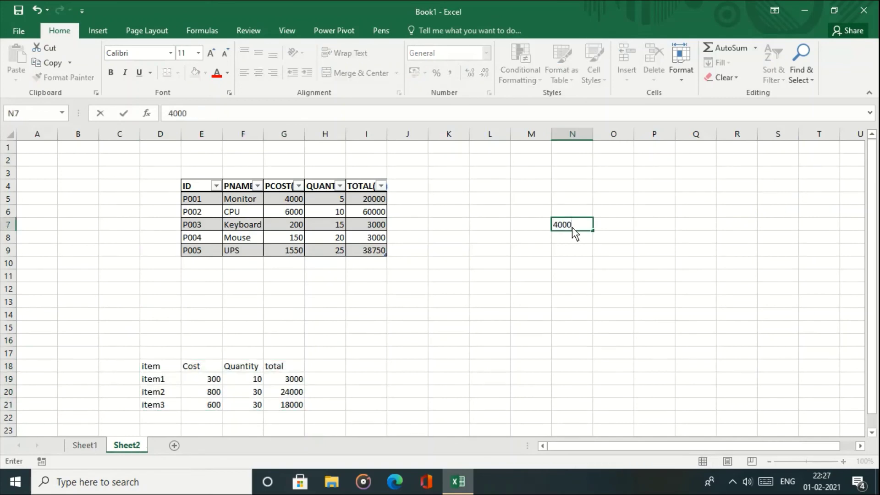
Enter the values 4000, 5000 and 6000 down cells N7:N9 on Sheet2
key("Return")
type("500")
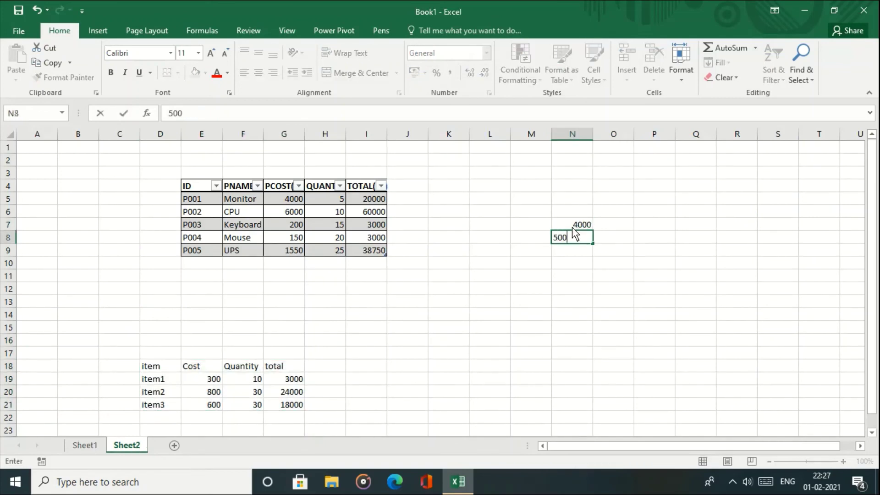
type("0")
key("Return")
type("6000")
key("Return")
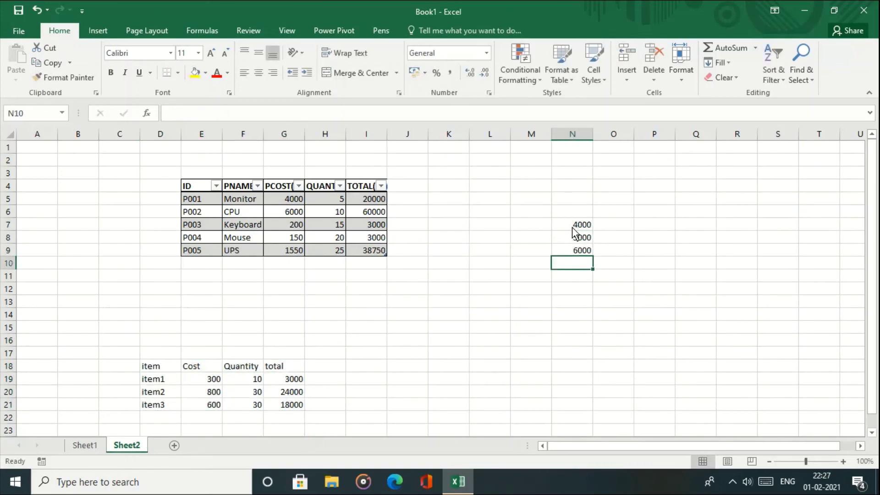
Enter the values 200, 300 and 400 down cells O7:O9, beside the first column of numbers
left_click(572, 228)
key("Right")
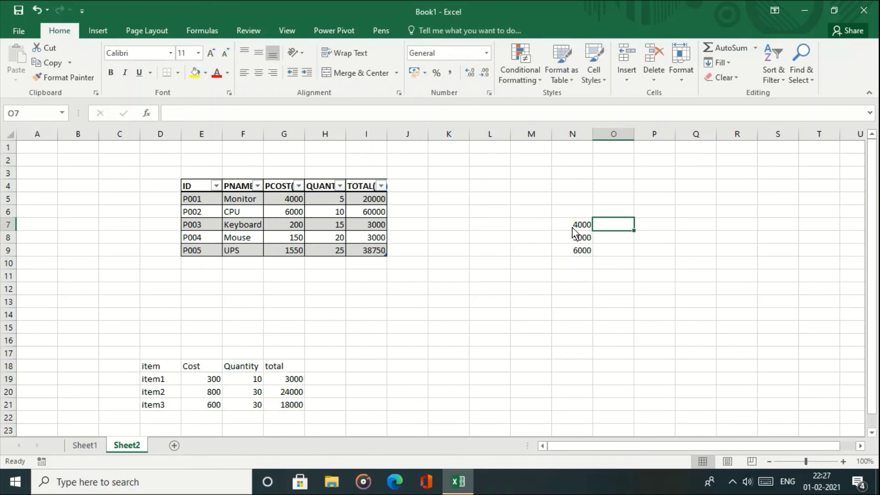
type("200")
key("Return")
type("300")
key("Return")
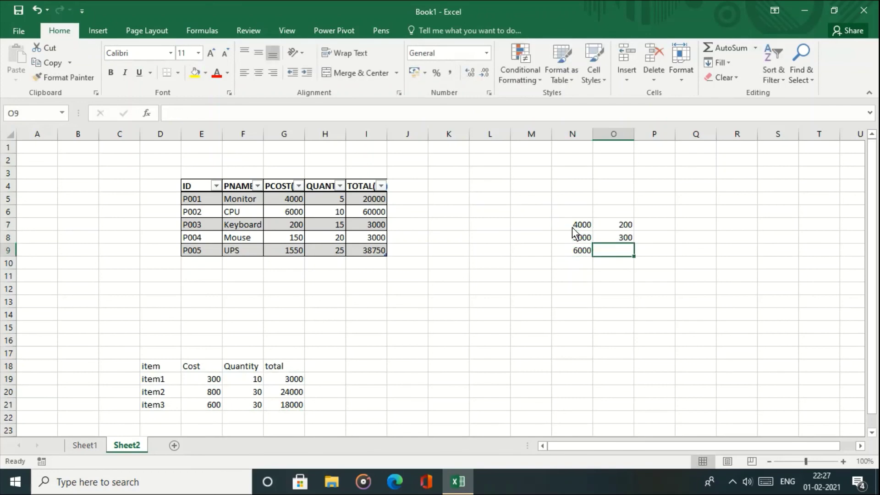
type("400")
key("Return")
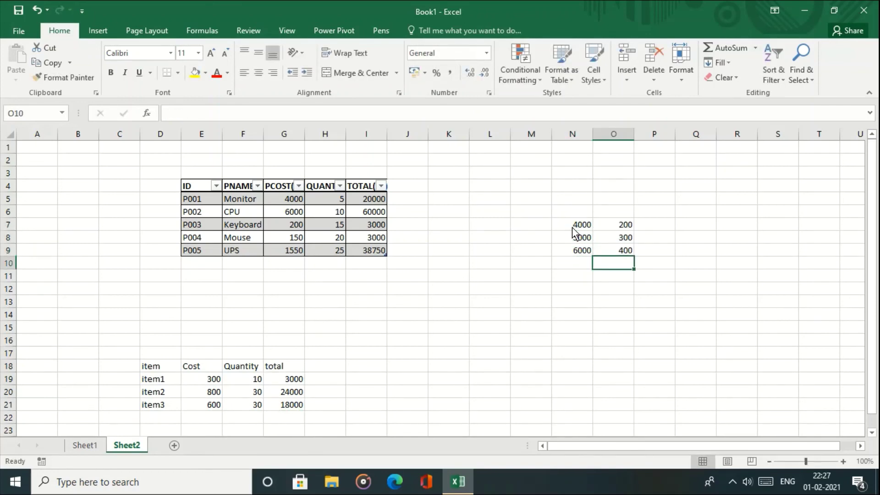
Copy the number block N7:O9 and paste it transposed at R10 using Paste Special
left_click_drag(567, 223, 598, 246)
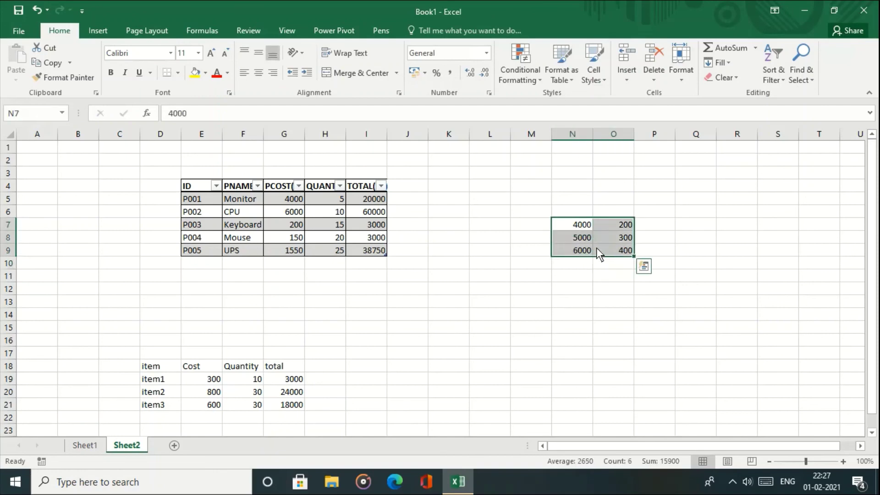
left_click(45, 65)
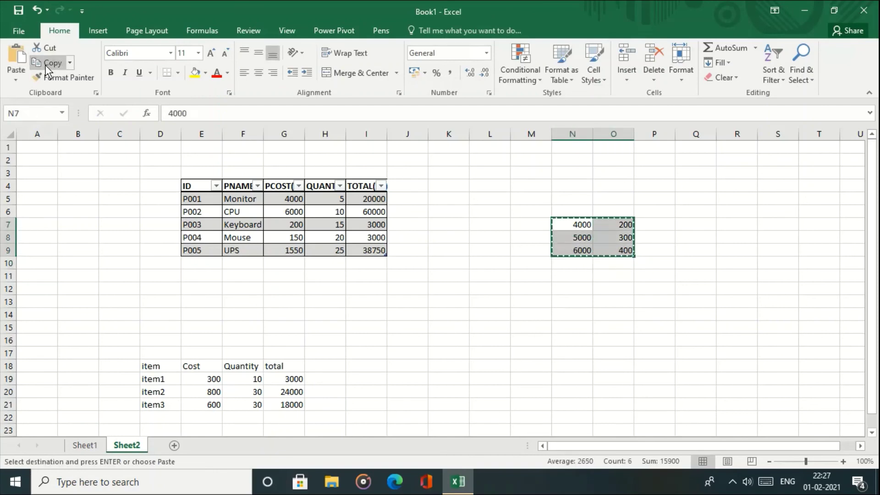
left_click(740, 266)
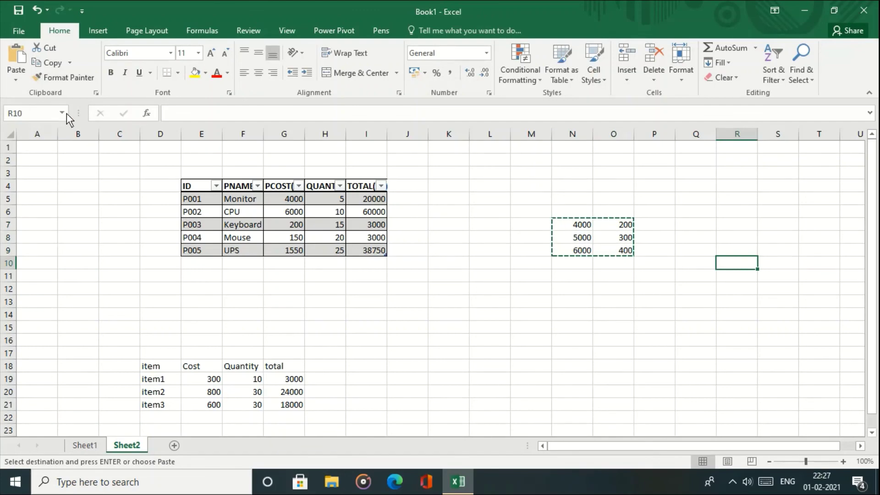
left_click(16, 80)
left_click(34, 212)
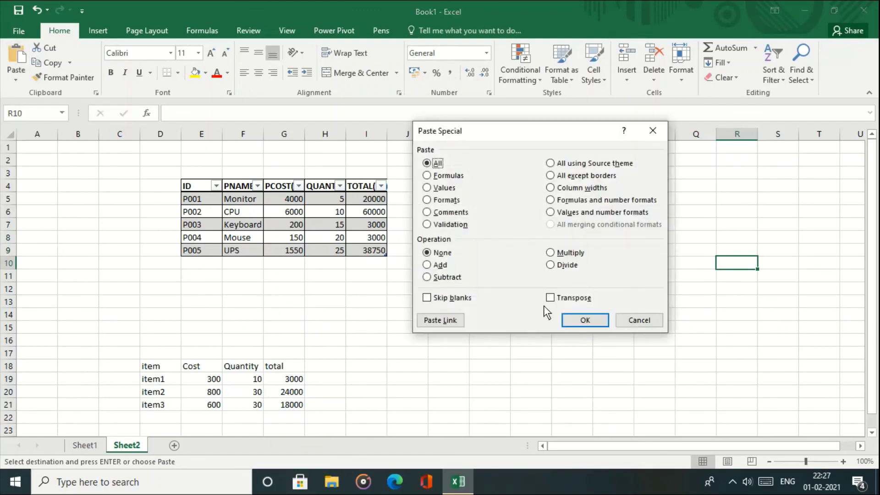
left_click(549, 298)
left_click(596, 324)
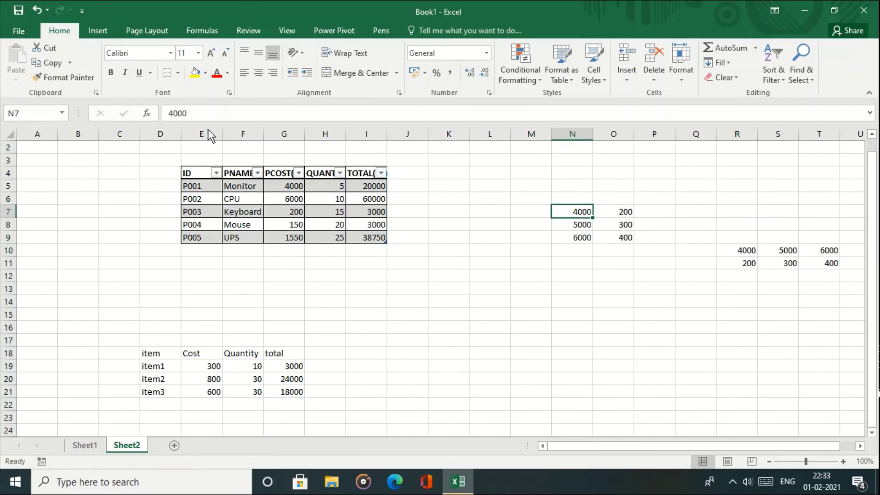
Copy the value in cell N7
left_click(48, 67)
left_click(16, 79)
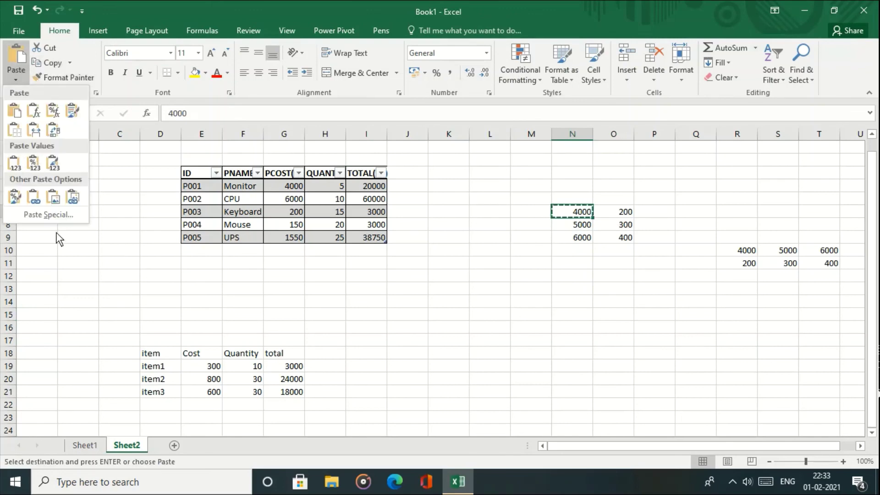
left_click(49, 218)
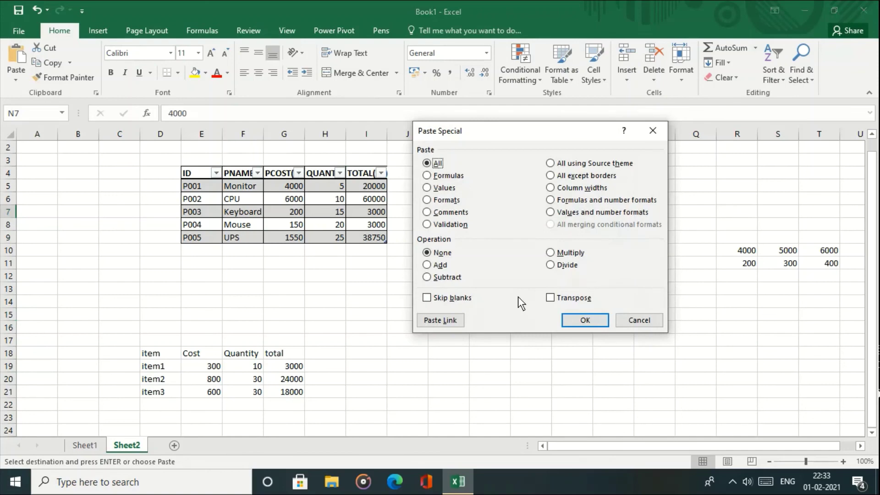
left_click(550, 252)
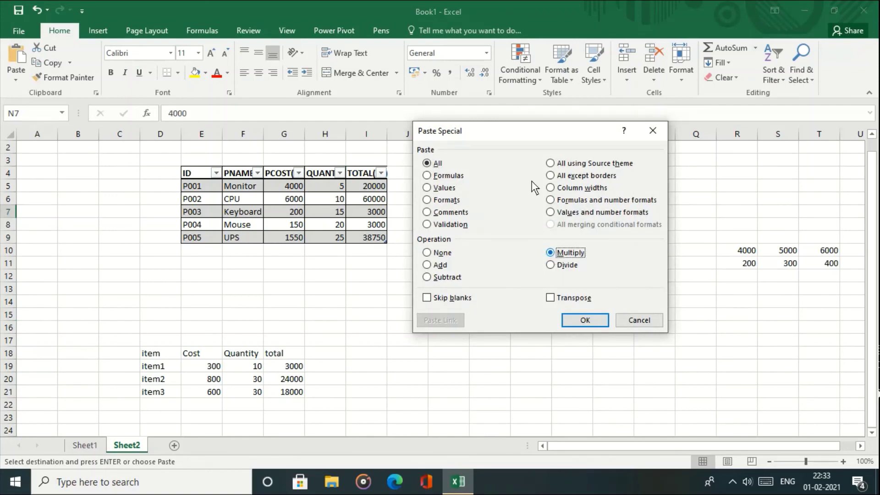
left_click_drag(523, 136, 481, 300)
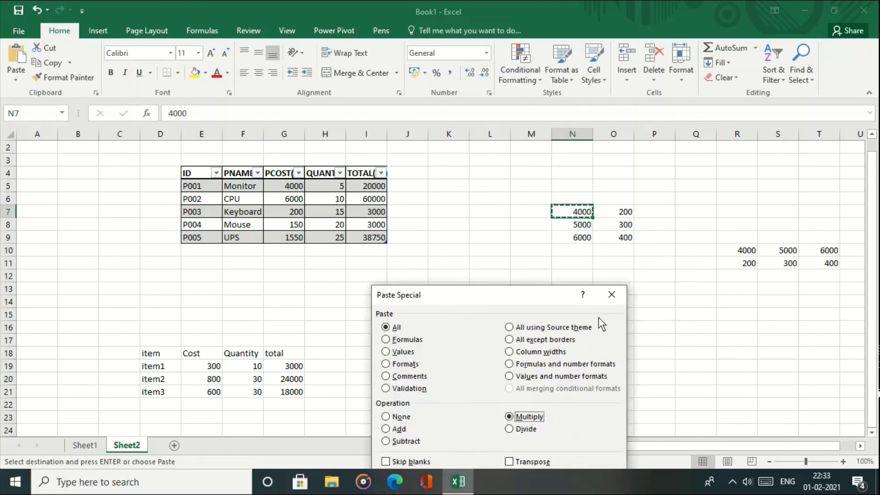
left_click(608, 297)
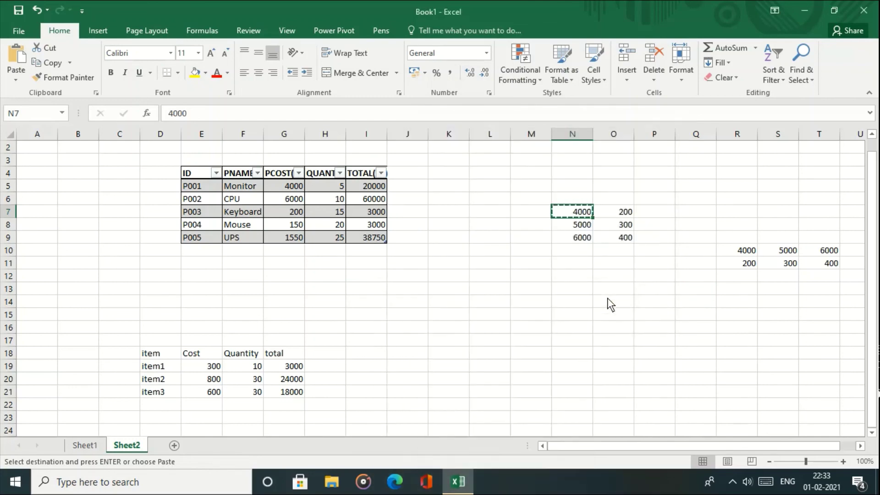
Paste the copied N7 value onto O7 using Paste Special with the Multiply operation
left_click(618, 215)
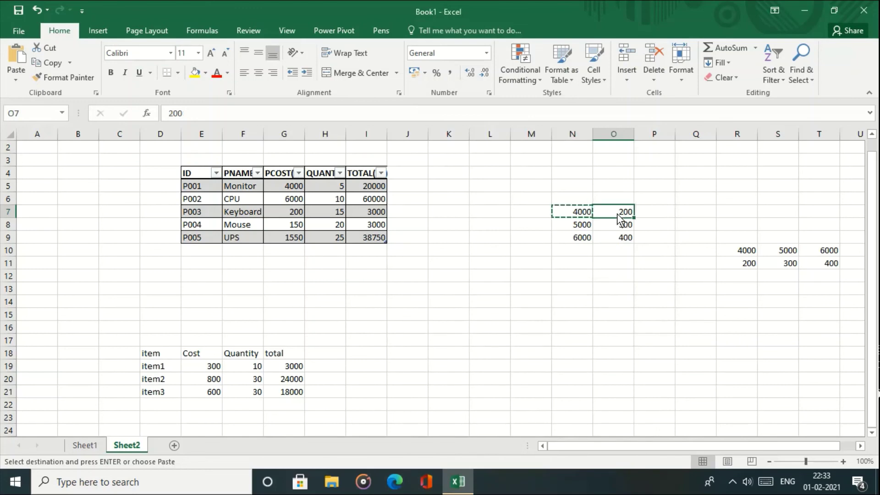
left_click(16, 80)
left_click(51, 215)
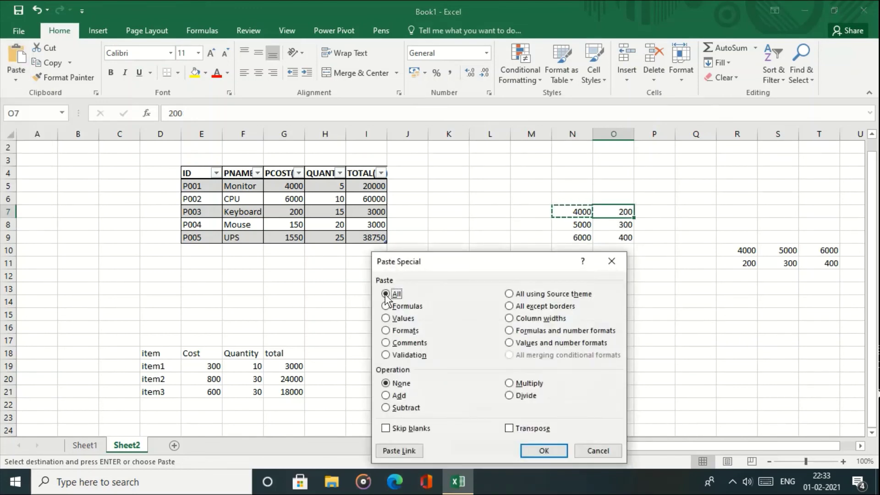
left_click(509, 383)
left_click(537, 446)
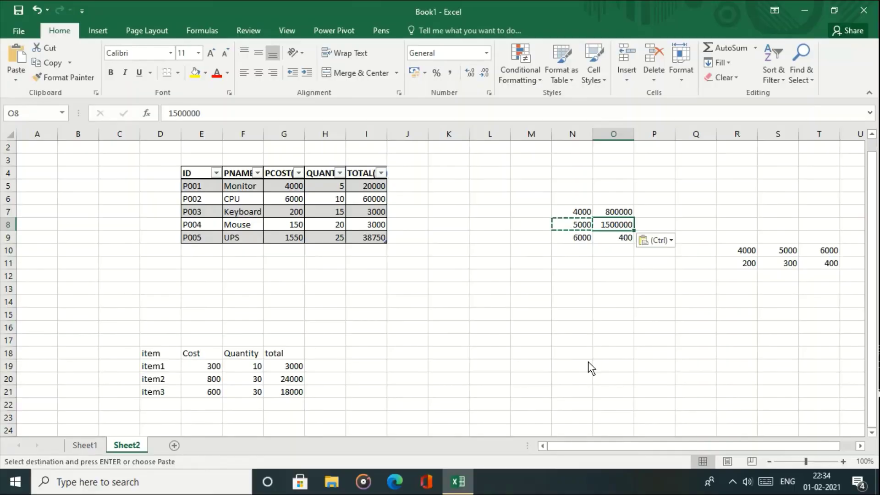
Copy the value in N9 and paste it onto O9 using Paste Special with the Add operation
left_click(580, 240)
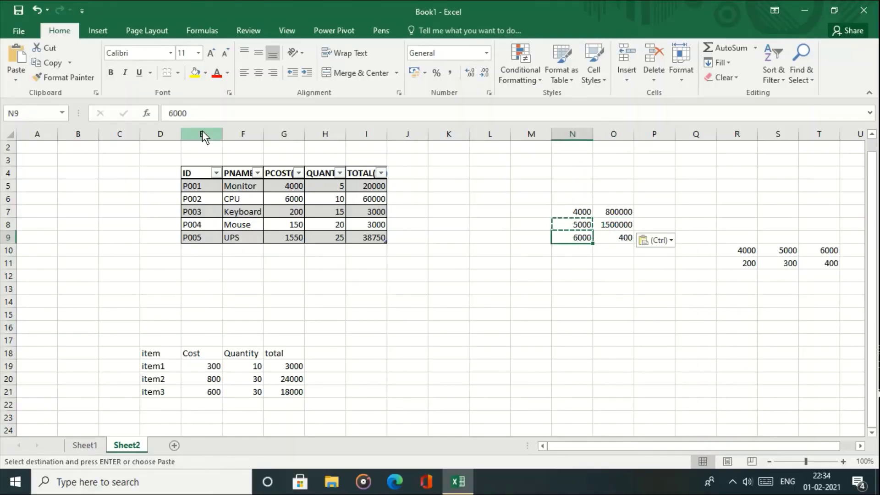
left_click(57, 67)
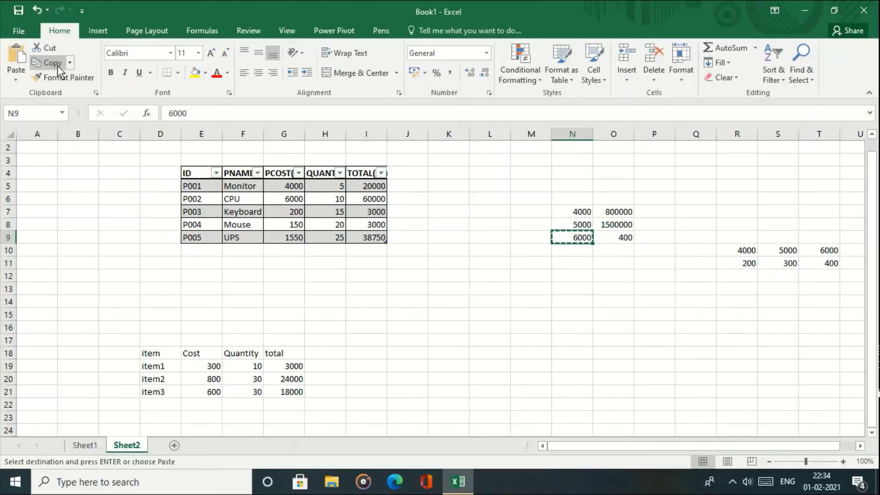
left_click(611, 240)
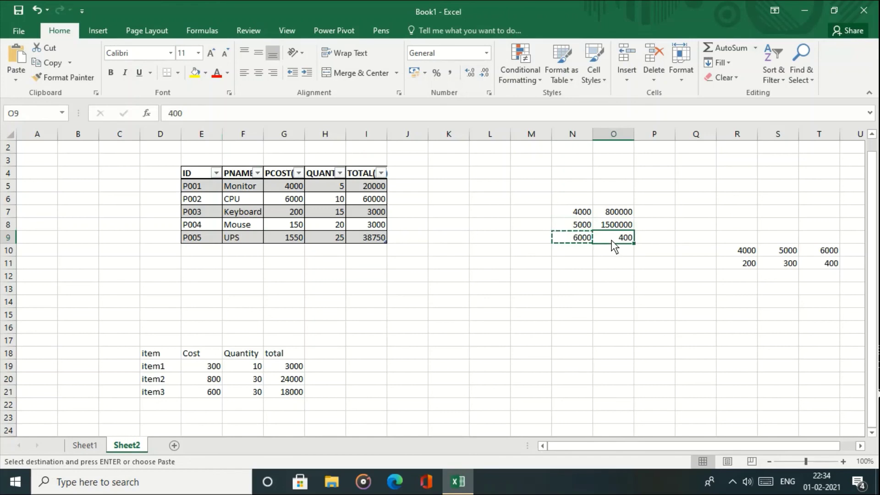
left_click(12, 80)
left_click(43, 210)
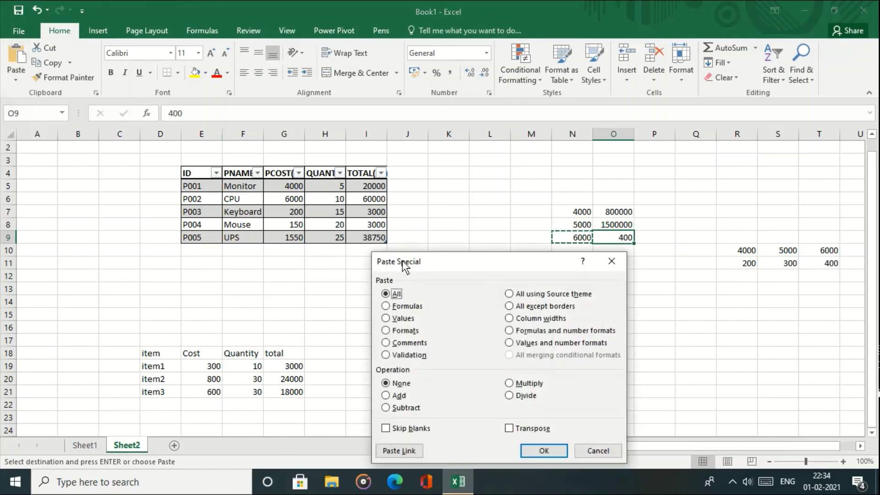
left_click(394, 397)
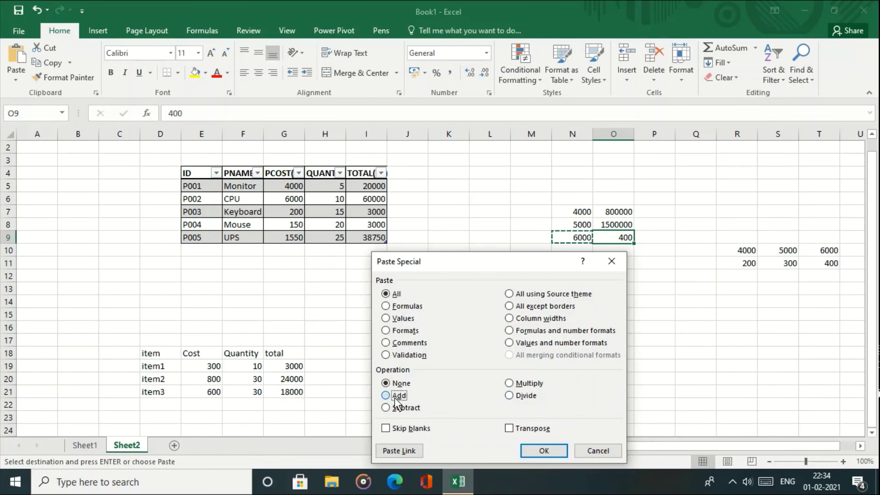
left_click(542, 452)
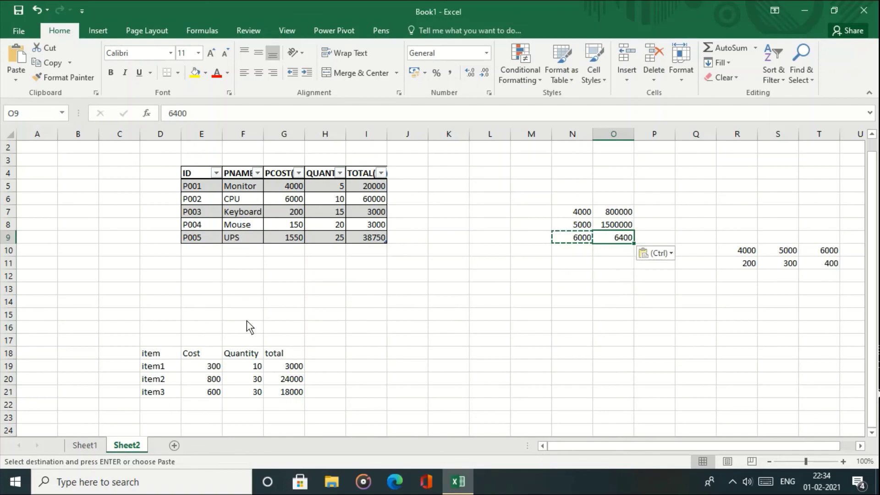
Open the paste options for cell O9 with N9 still copied
left_click(16, 77)
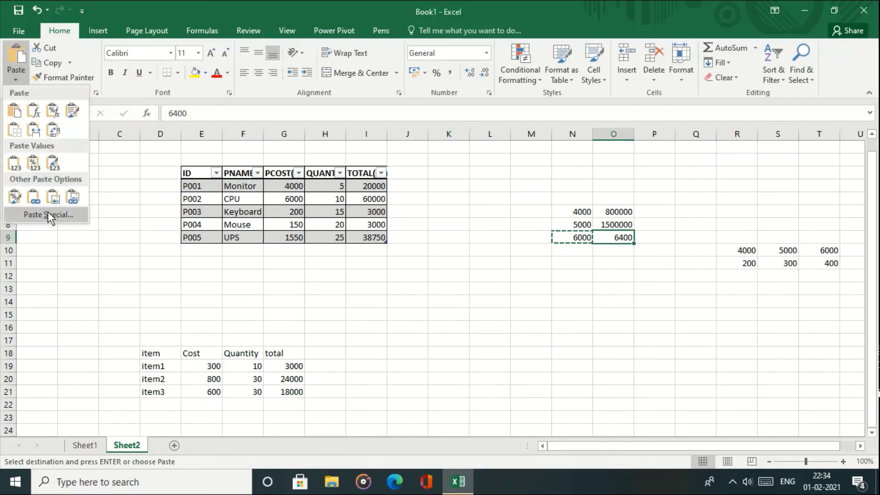